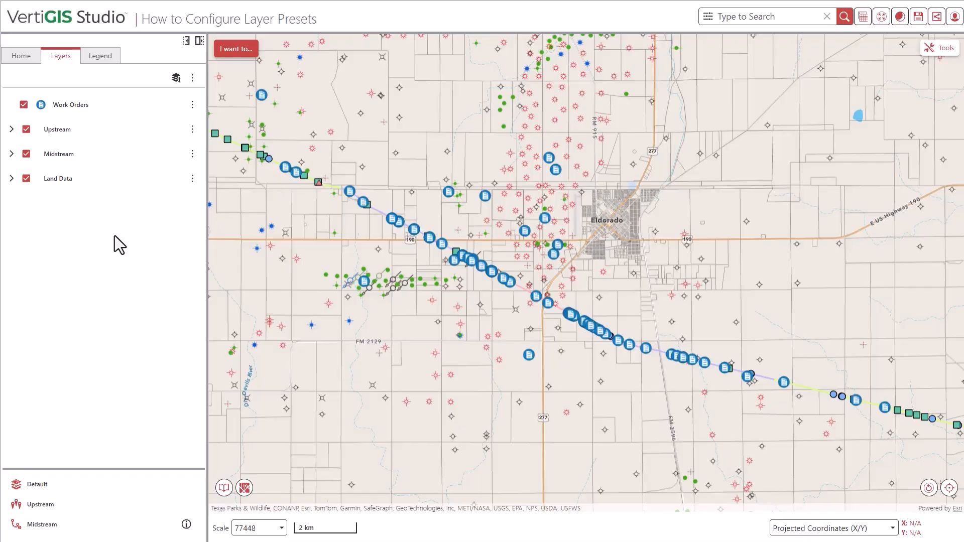
Examine which sublayers the Upstream, Midstream and Land Data groups contain in the layer list.
click(11, 129)
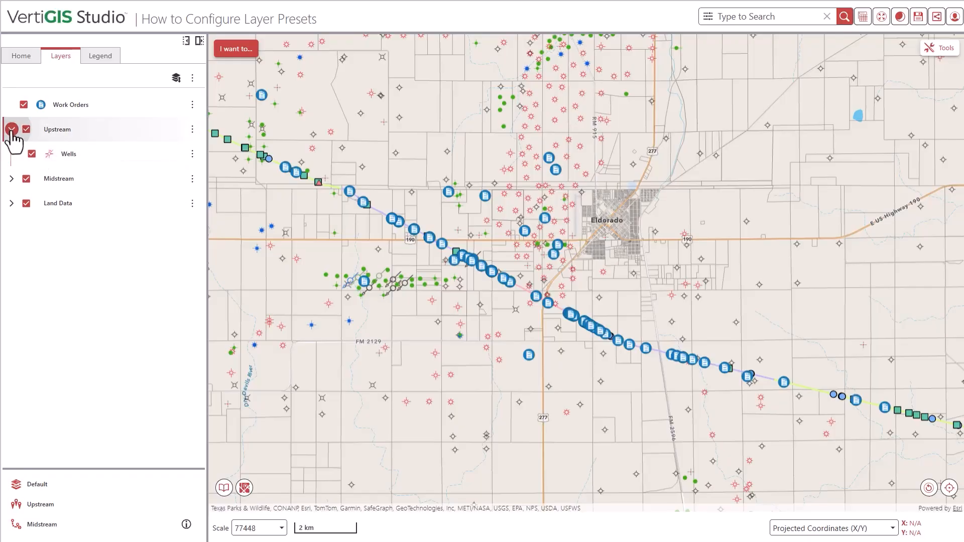
click(11, 129)
click(11, 154)
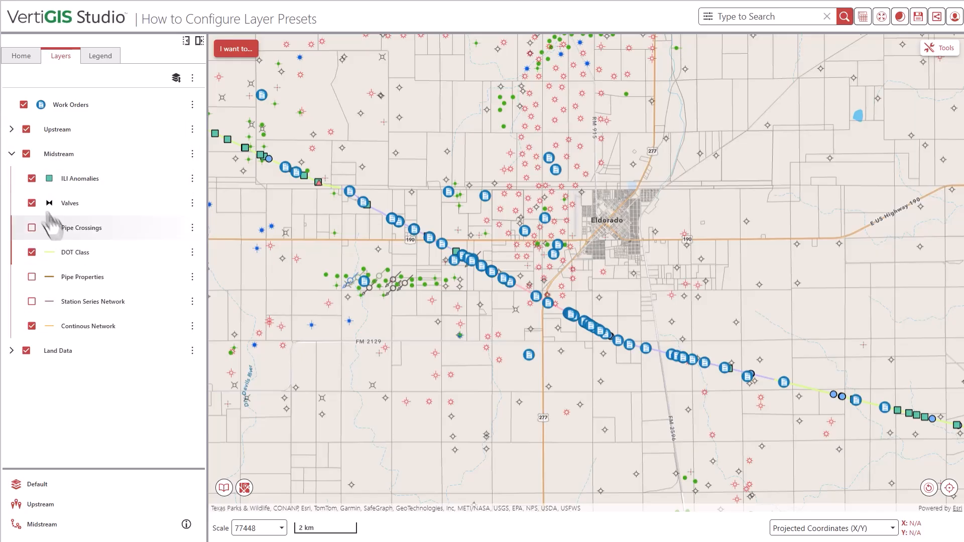
click(11, 154)
click(11, 179)
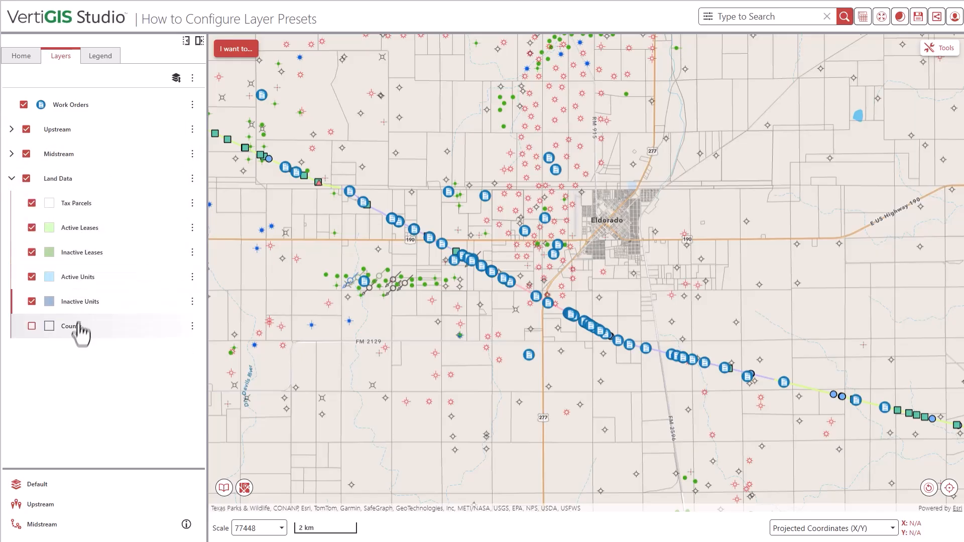
click(11, 178)
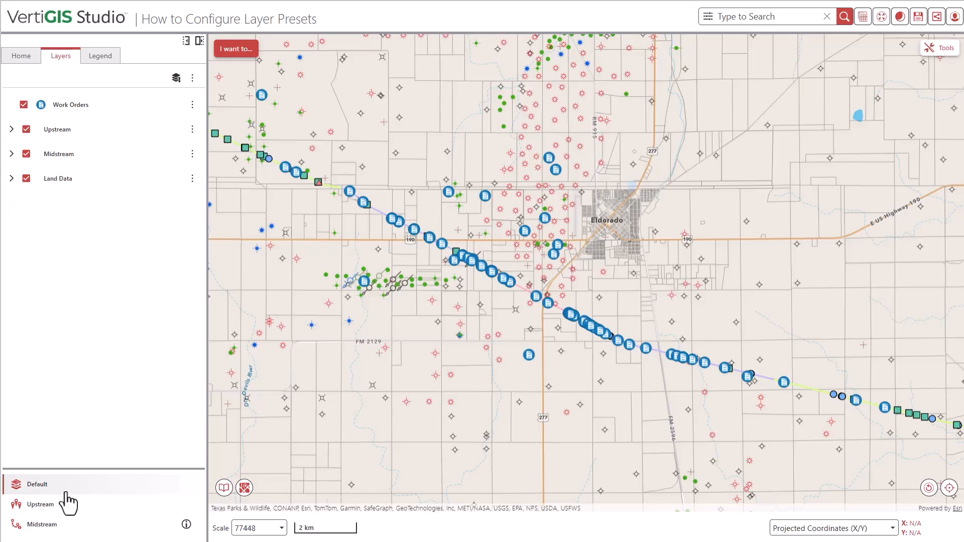
Apply the Default, Upstream and Midstream layer presets to the map one after another.
click(39, 491)
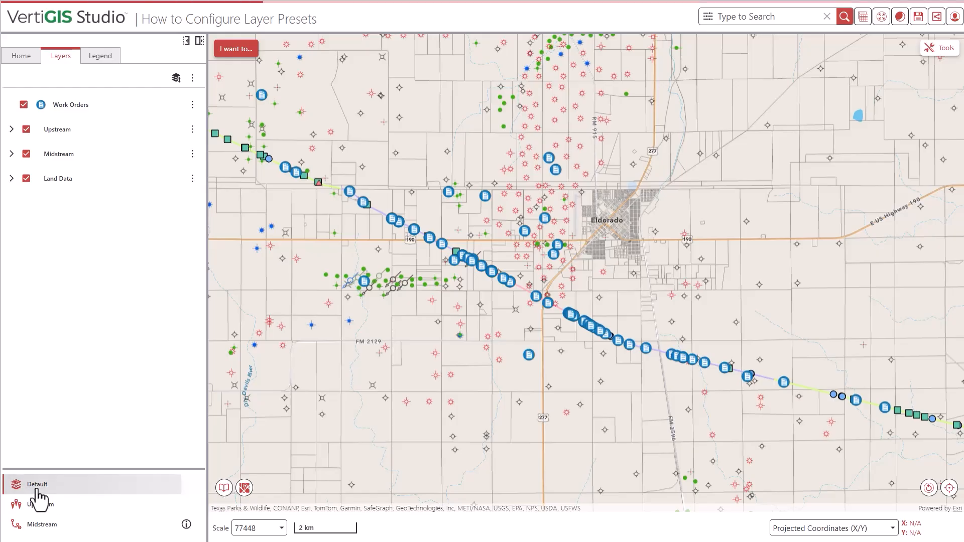
click(40, 505)
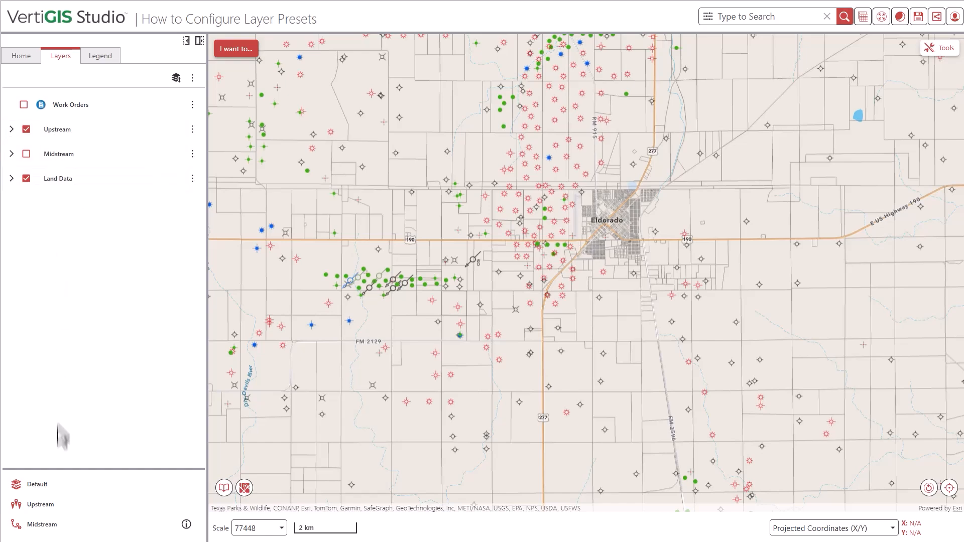
click(45, 528)
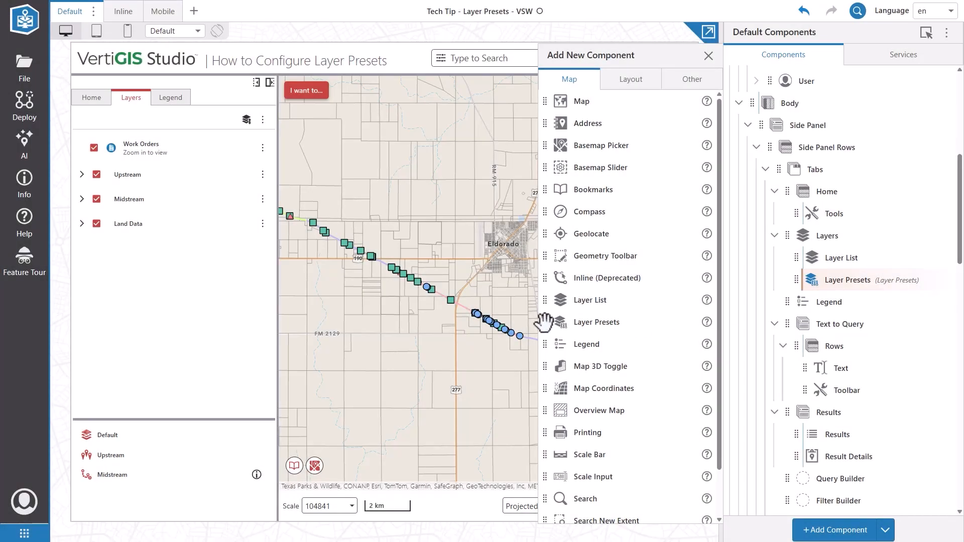
Add a Layer Presets component below the Layer List in the Layers panel and open the layer presets settings.
drag(541, 319, 783, 279)
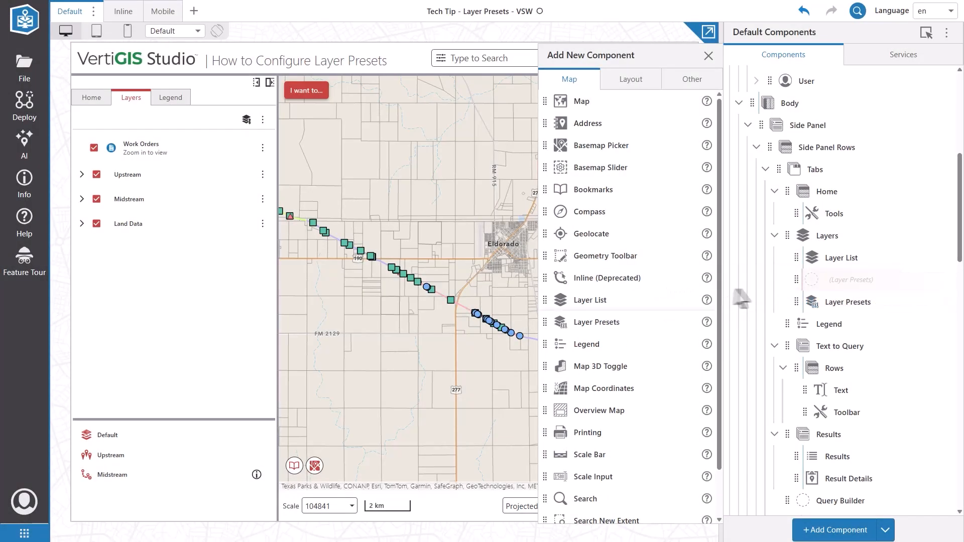
click(827, 302)
View the Default preset's settings and the icons available for it.
click(796, 264)
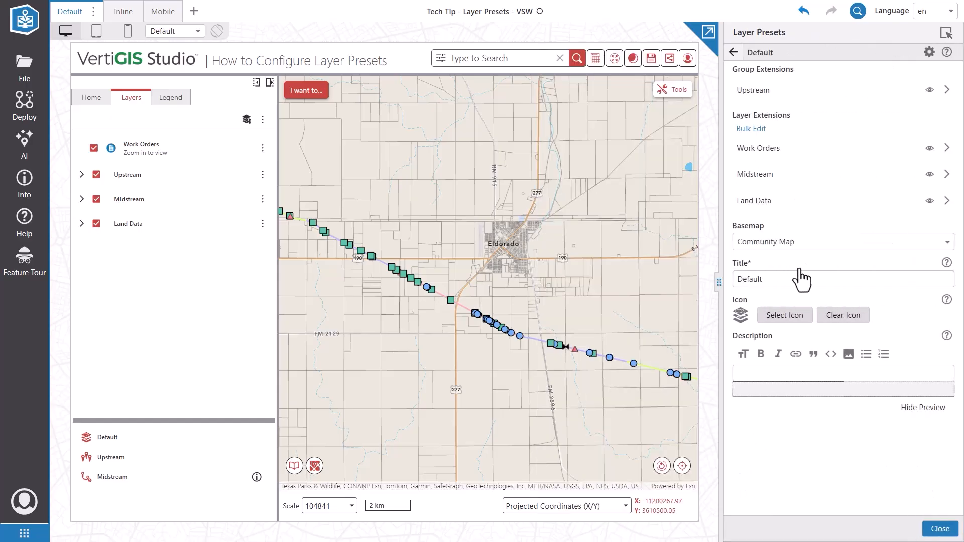
click(770, 315)
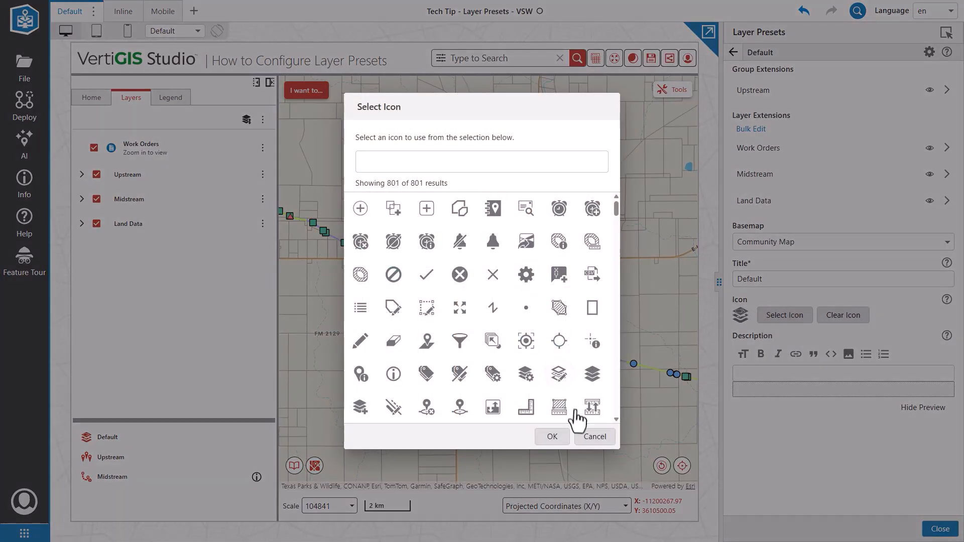
click(594, 436)
click(733, 52)
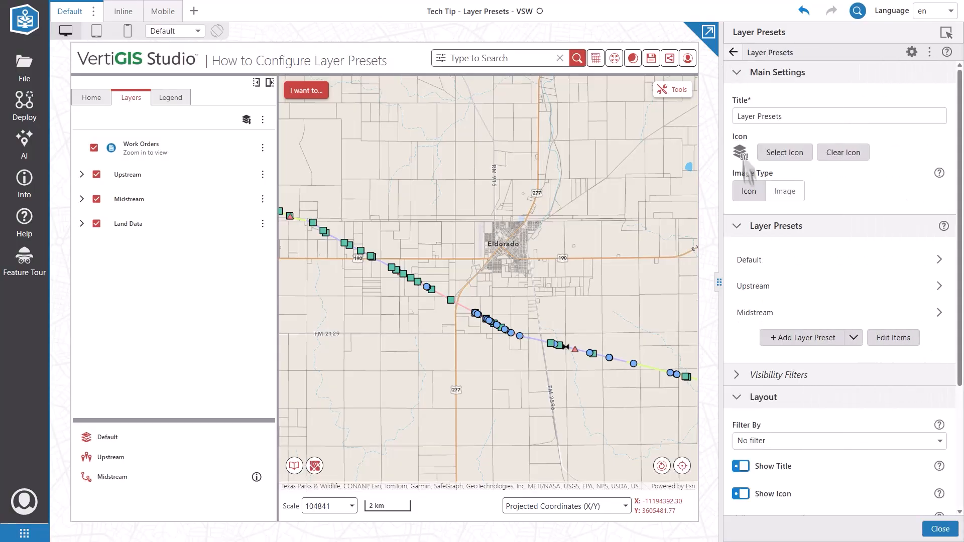
Set the Layer Presets component to be filtered by title and description.
scroll(783, 352, down, 3)
click(782, 292)
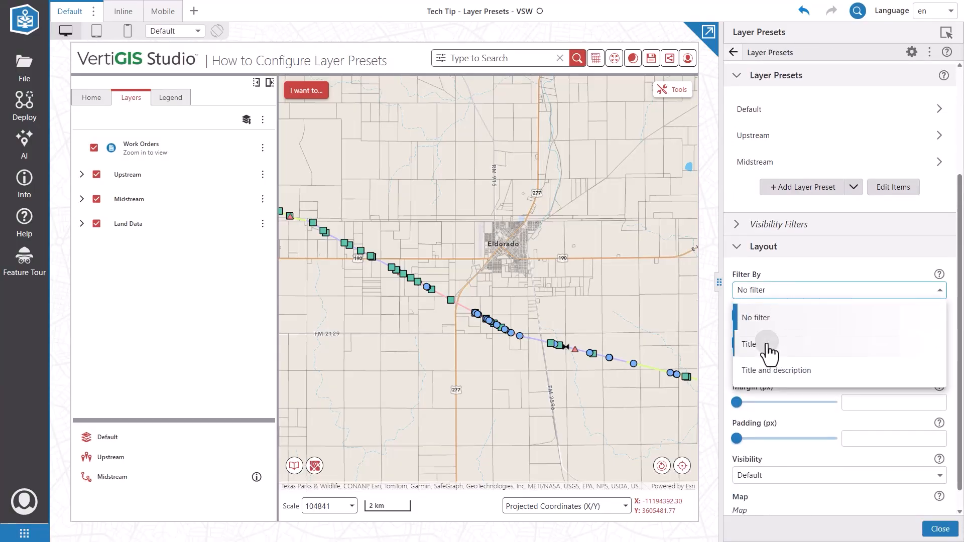
click(768, 341)
click(769, 291)
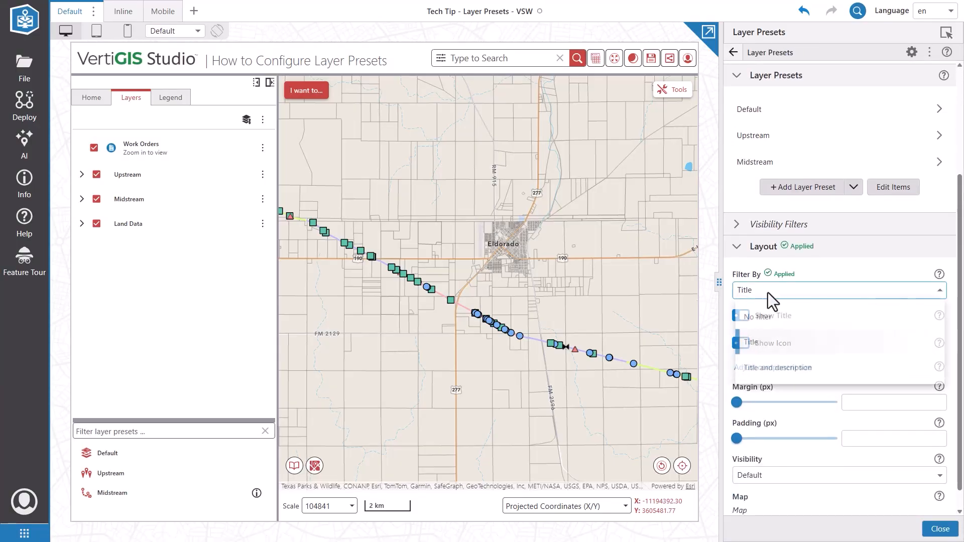
click(768, 368)
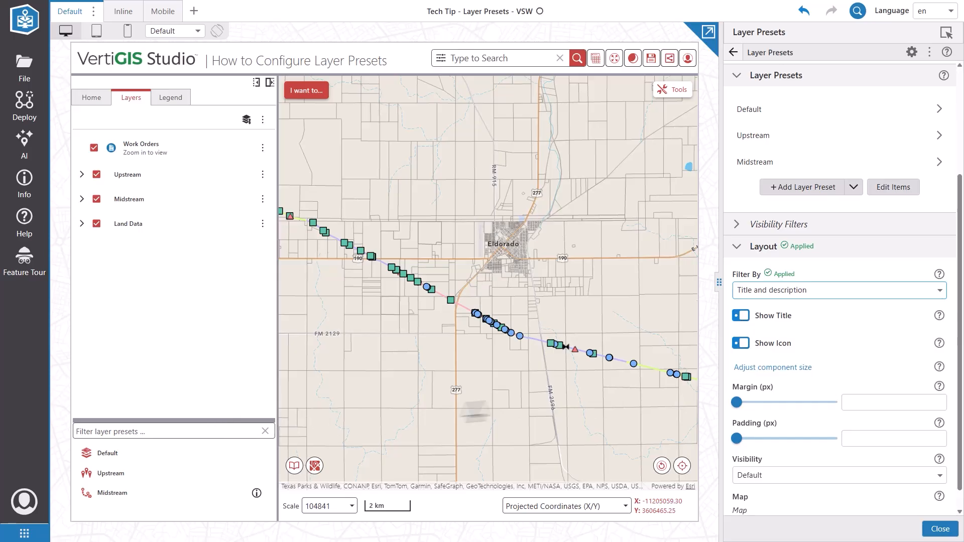
Turn the Show Title and Show Icon layout options off and back on, one at a time.
click(741, 316)
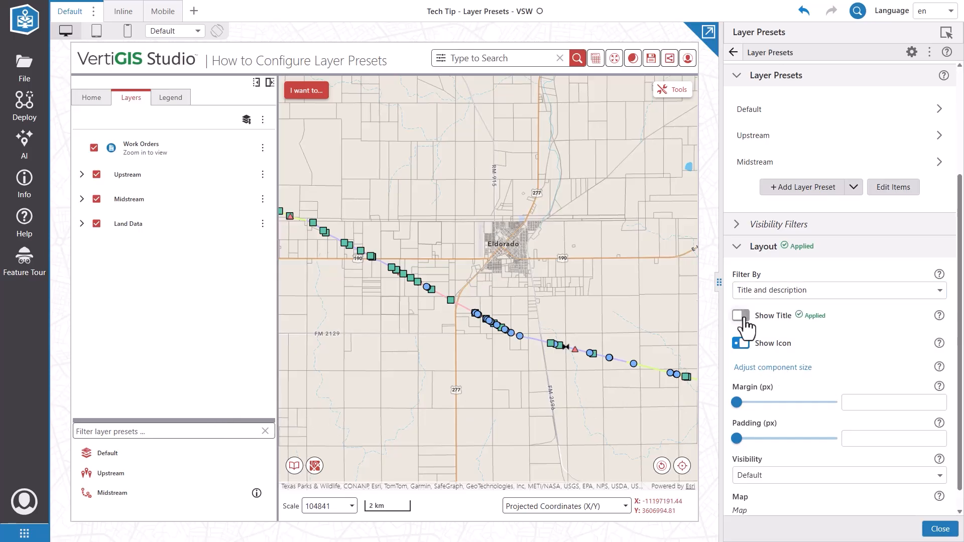
click(742, 315)
click(741, 344)
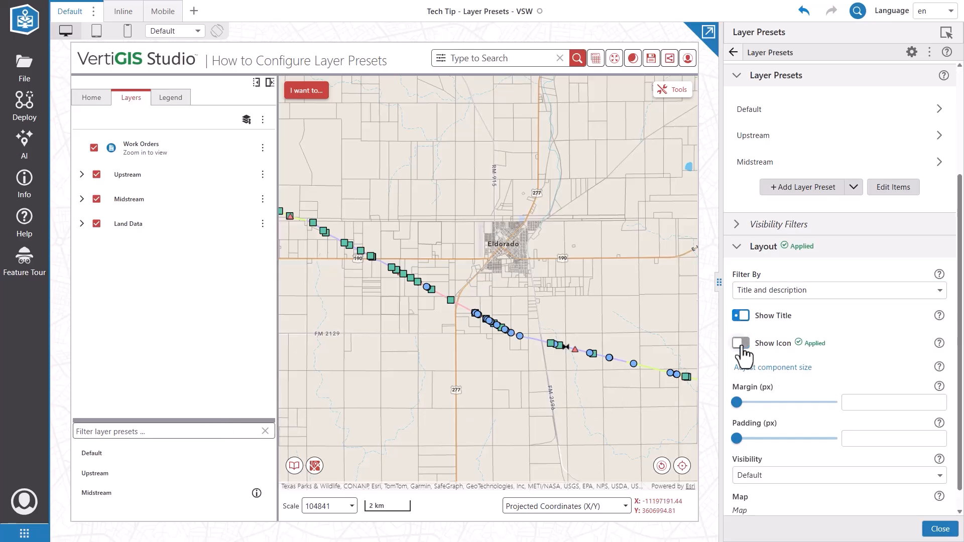
click(742, 344)
scroll(837, 313, down, 1)
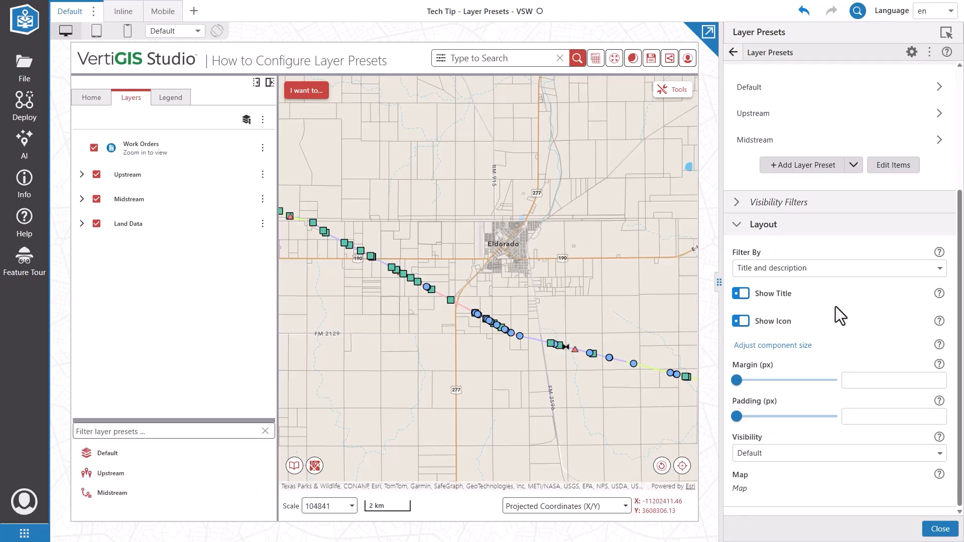
Set the Midstream preset's basemap to Imagery with Labels.
scroll(835, 306, up, 4)
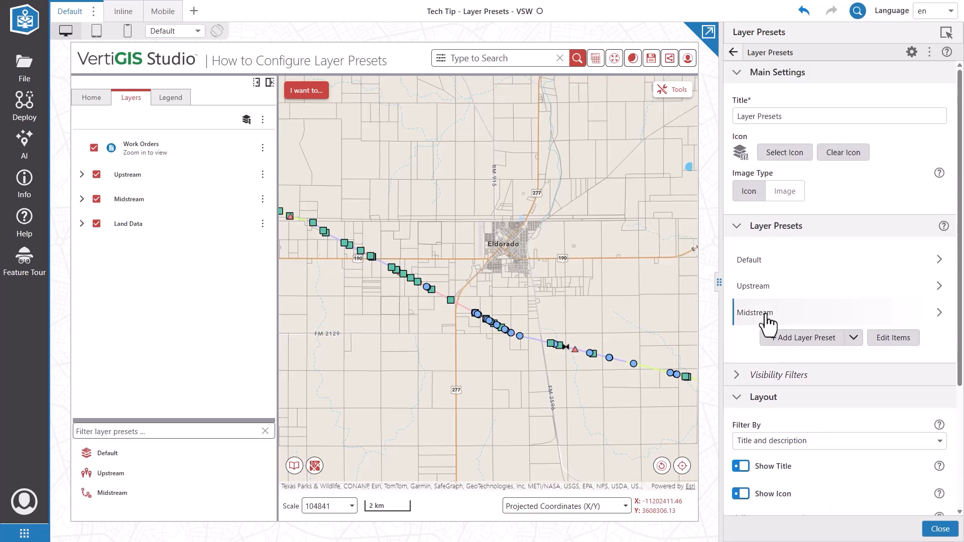
click(765, 313)
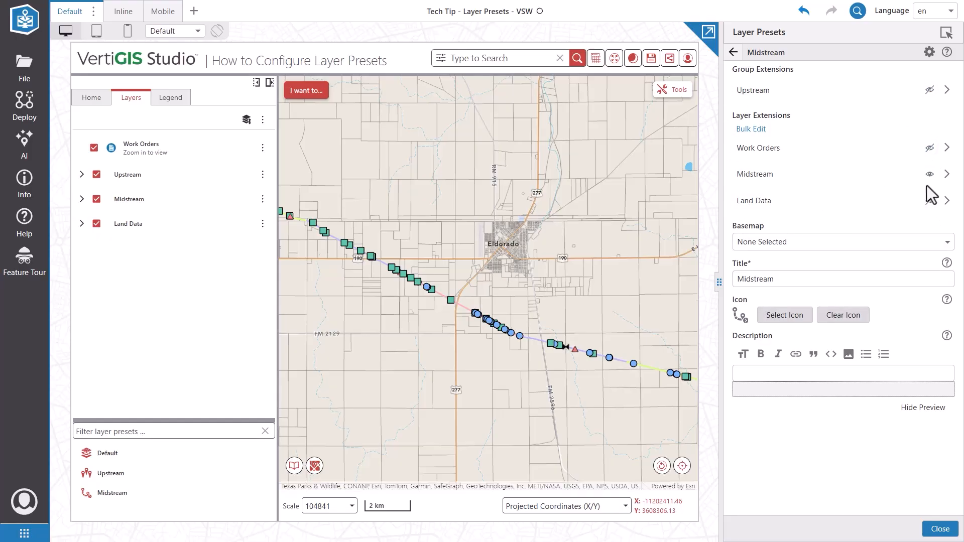
click(773, 251)
click(766, 459)
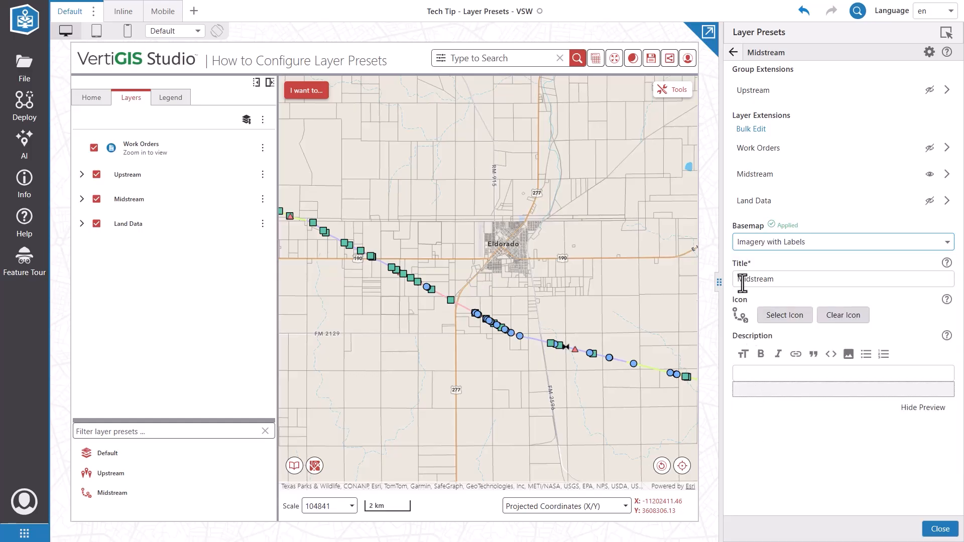
Describe the Midstream preset as "This turns on the midstream layers: ILI Anomalies, Valves, DOT Class, Continuous Network." and check its information popup.
click(776, 321)
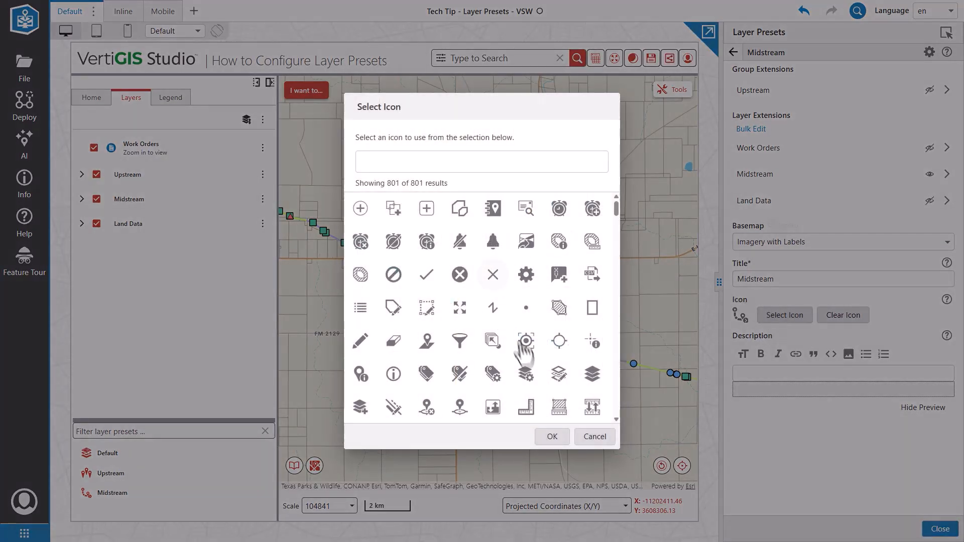
click(599, 433)
click(751, 373)
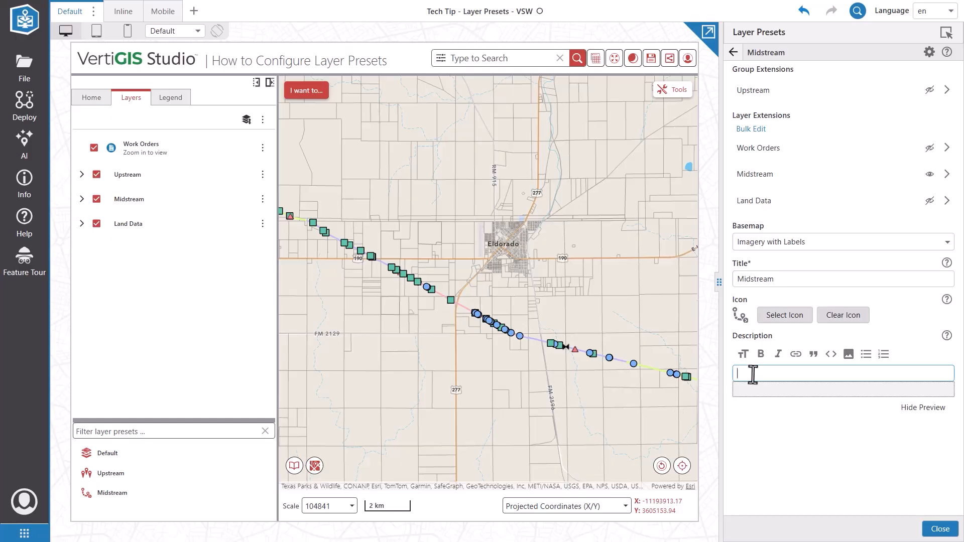
text(This turns on the midstream layers: ILI Anomalies, Valves, DOT Class, Continuous Network.)
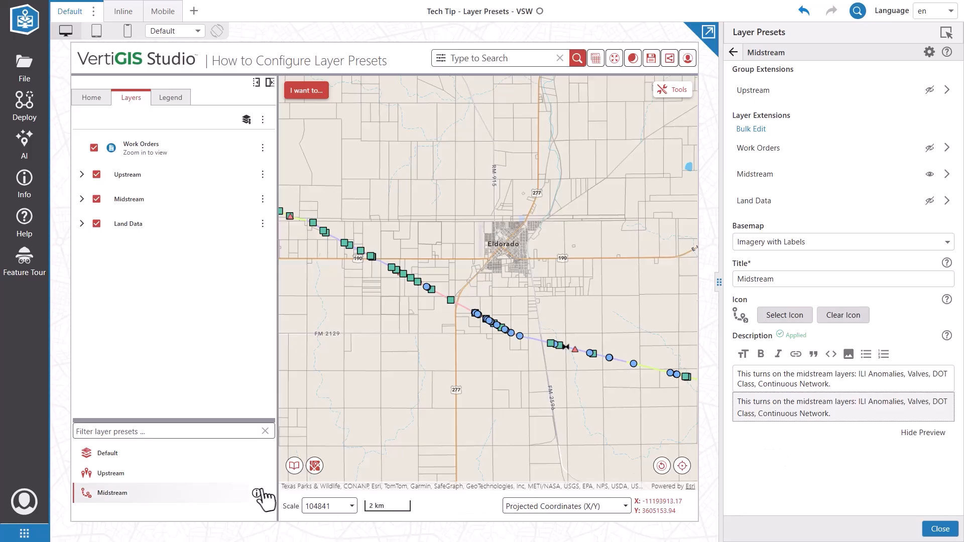
click(257, 494)
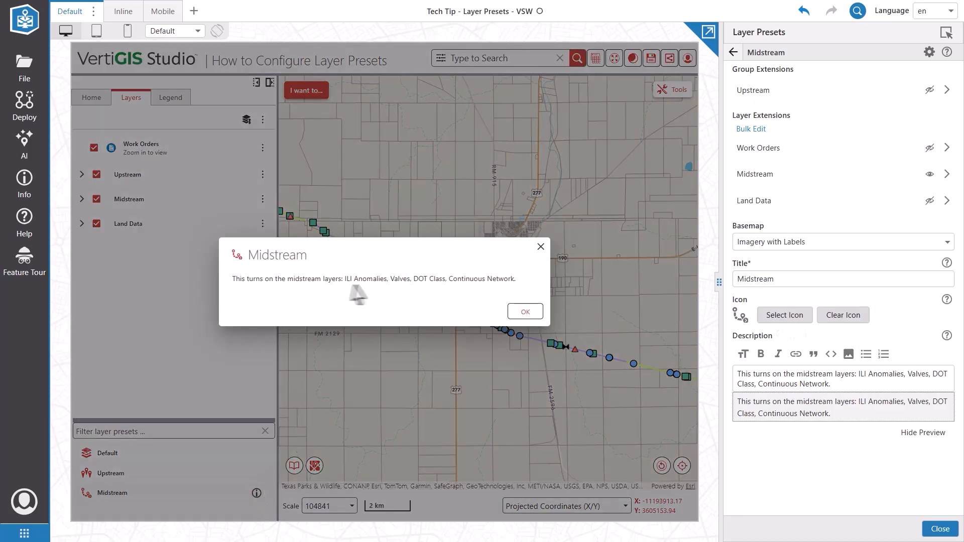
click(523, 313)
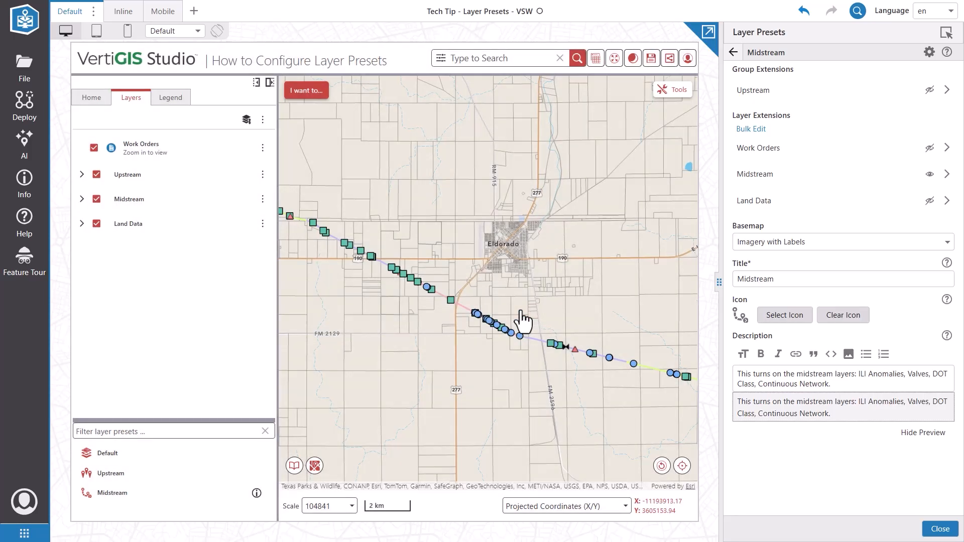
Enable a definition expression for the ILI Anomalies sublayer of the Midstream layer in the Midstream preset.
click(768, 175)
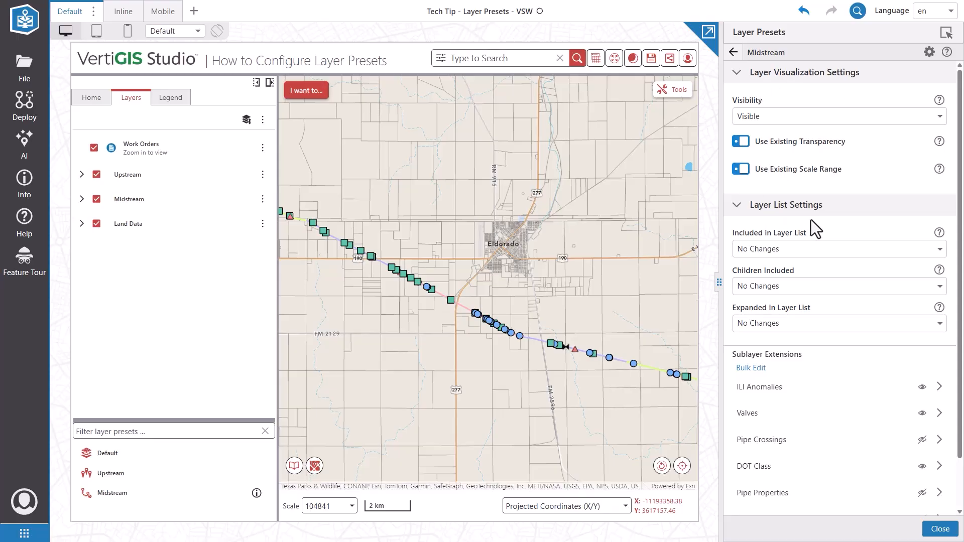
scroll(811, 218, down, 2)
click(792, 338)
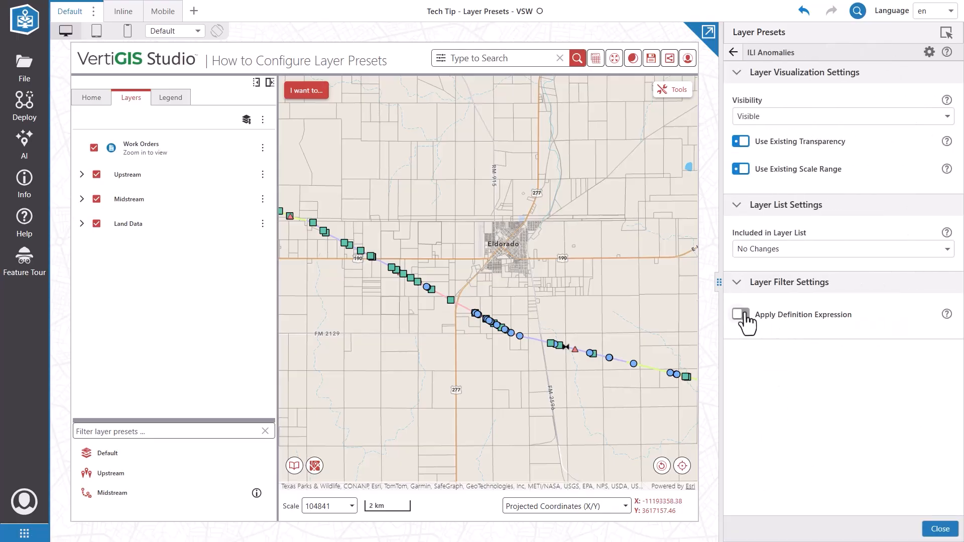
click(742, 315)
Set the ILI Anomalies definition expression to ANOMALYTYPE = 'Dent' and apply the Midstream preset in the app preview.
click(749, 361)
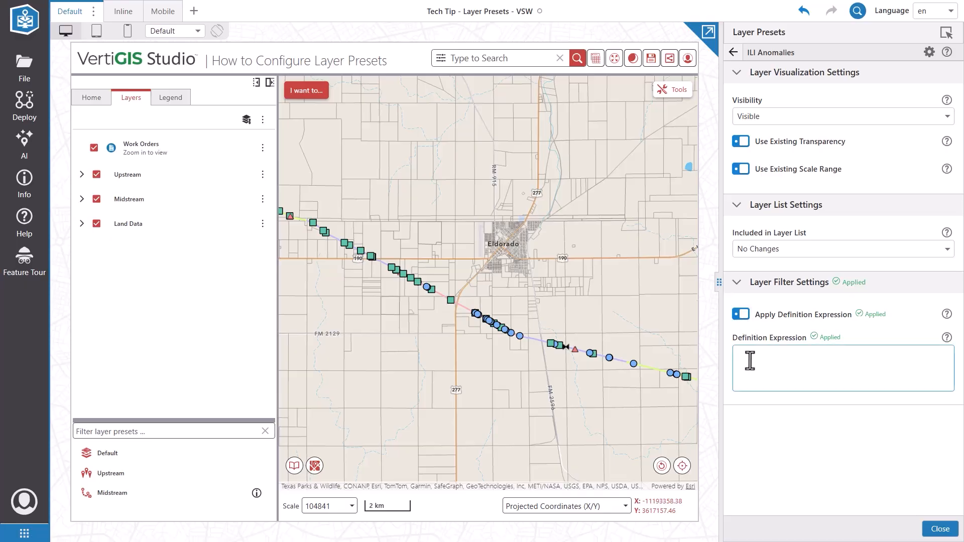
key(Caps_Lock)
text(ANOMALYTY)
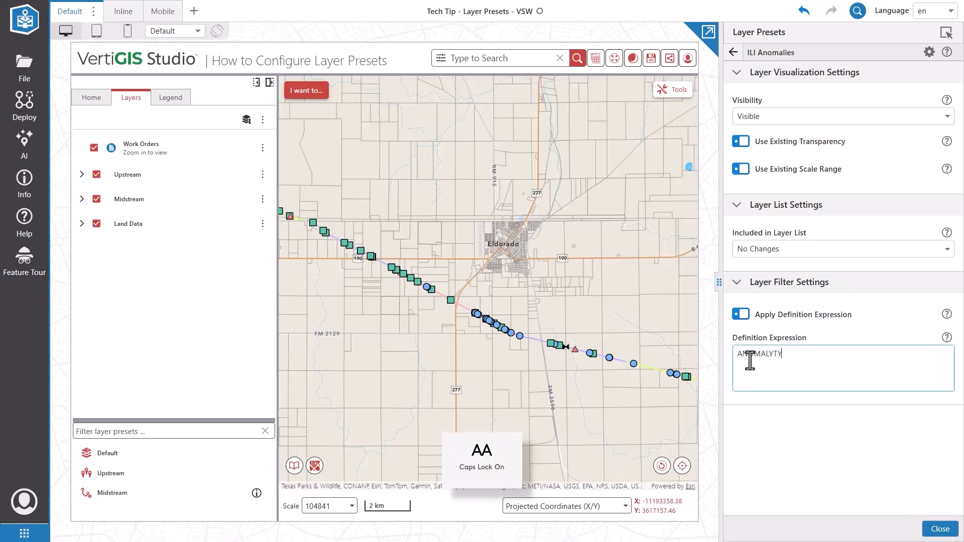
text(PE =)
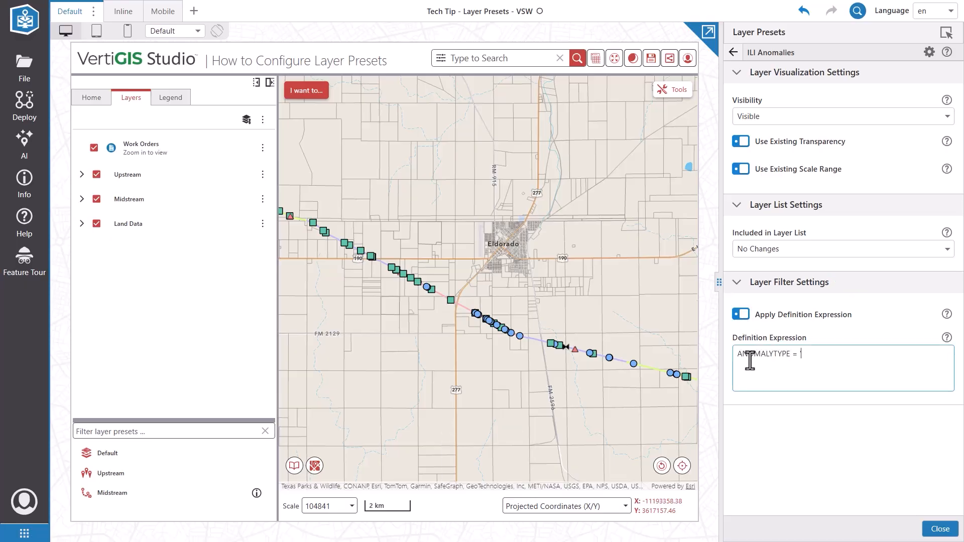
key(Caps_Lock)
text('Dent)
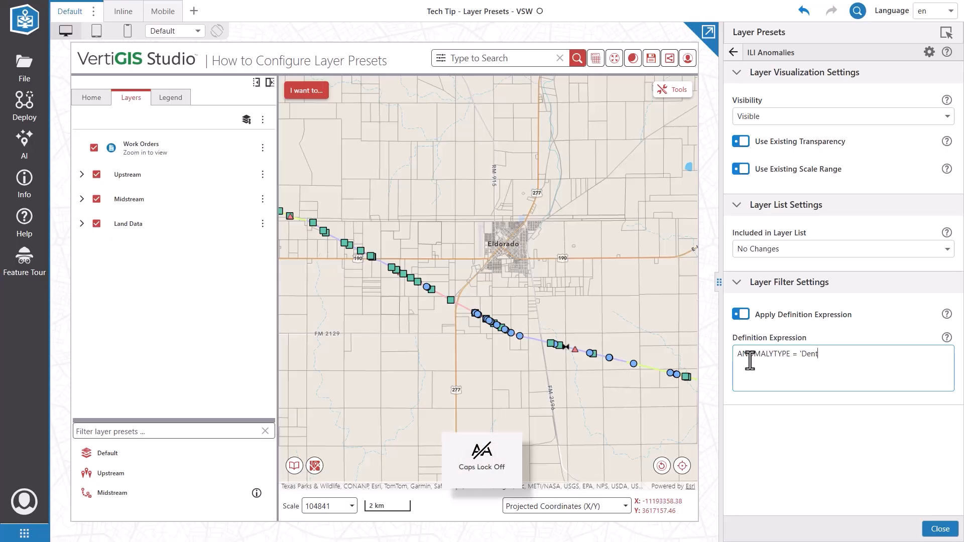
text(')
click(762, 431)
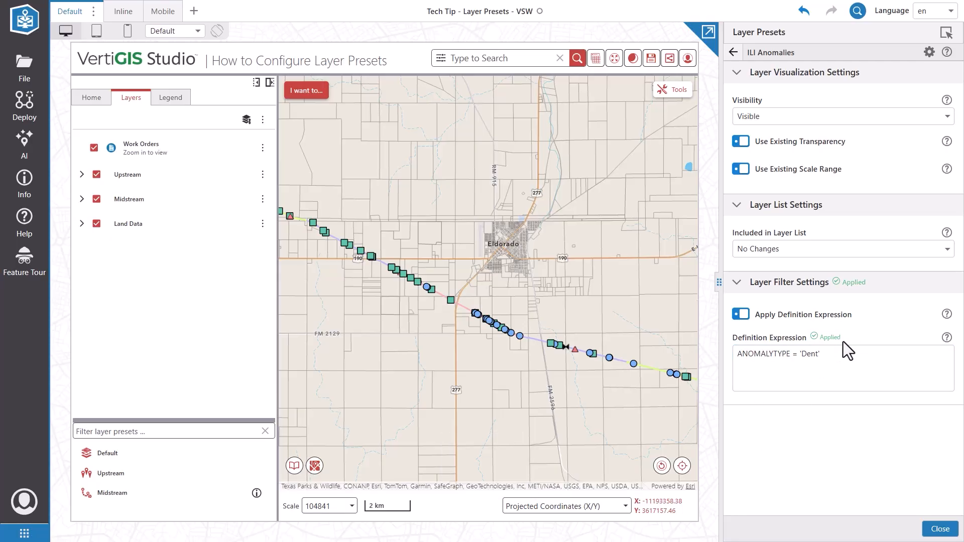
click(129, 493)
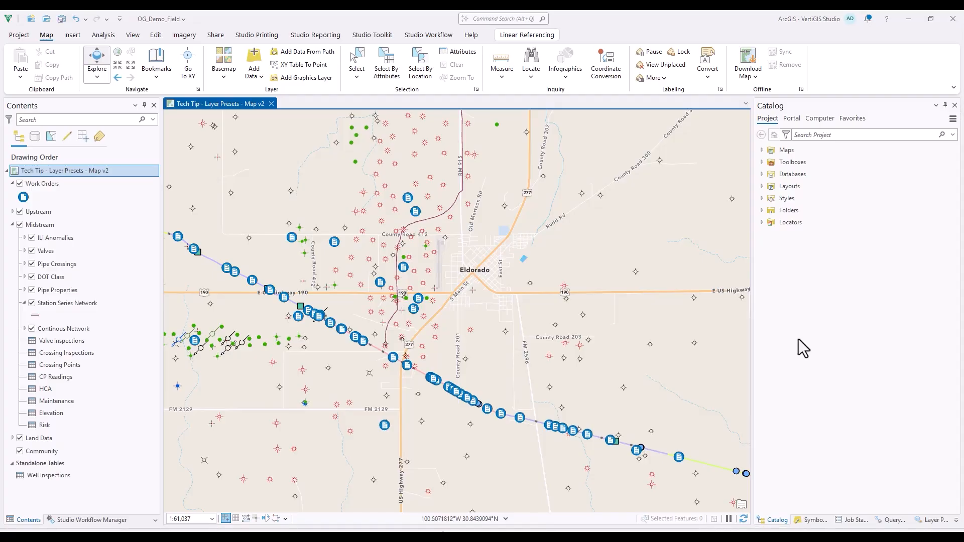
Switch to ArcGIS Pro and open the Studio Toolkit's Query Manager.
click(378, 36)
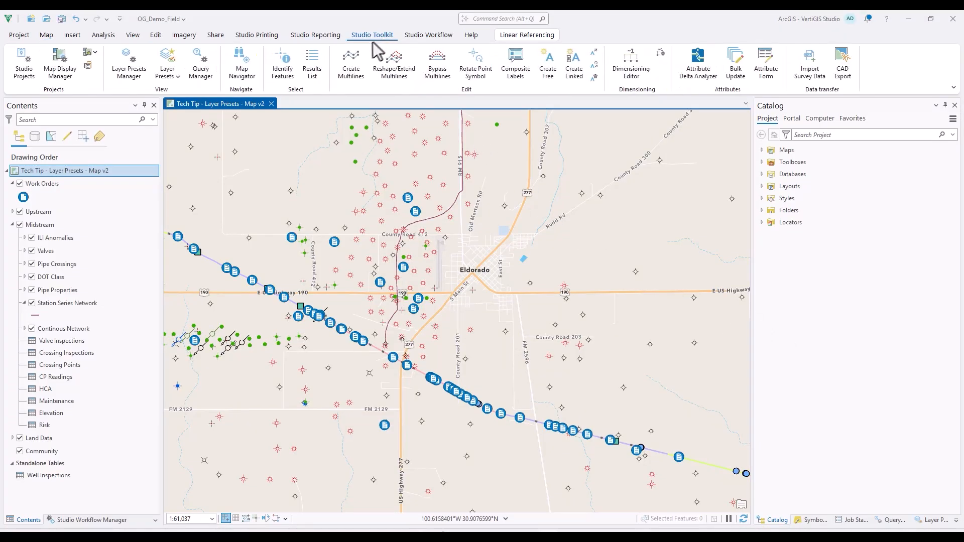
click(200, 74)
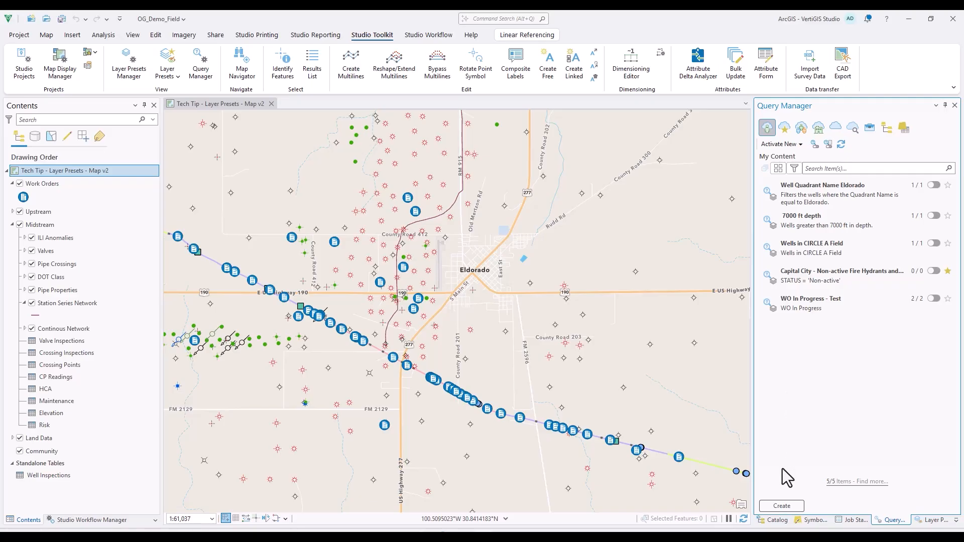
Create a new query profile named "WO In progress" with the summary "In progress WOs".
click(778, 505)
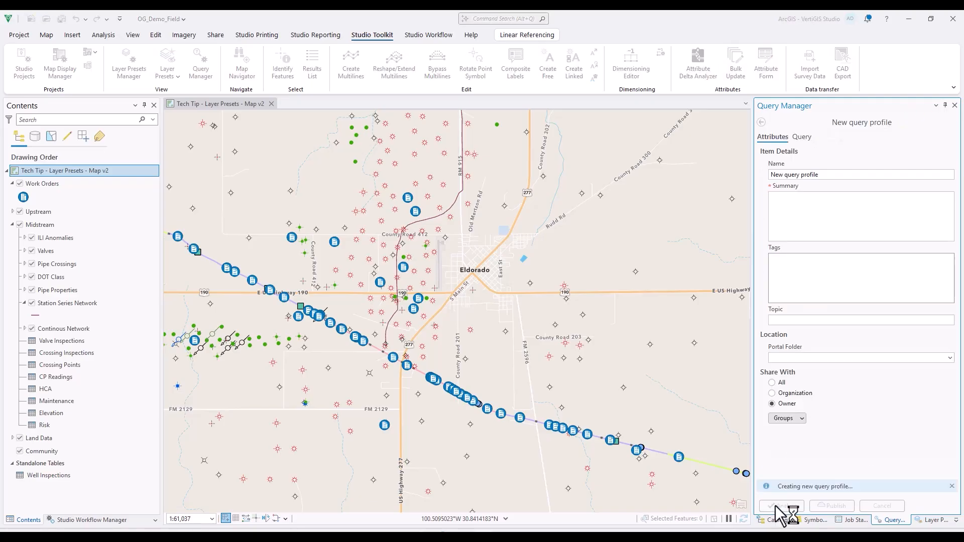
triple_click(823, 175)
text(WO In pro)
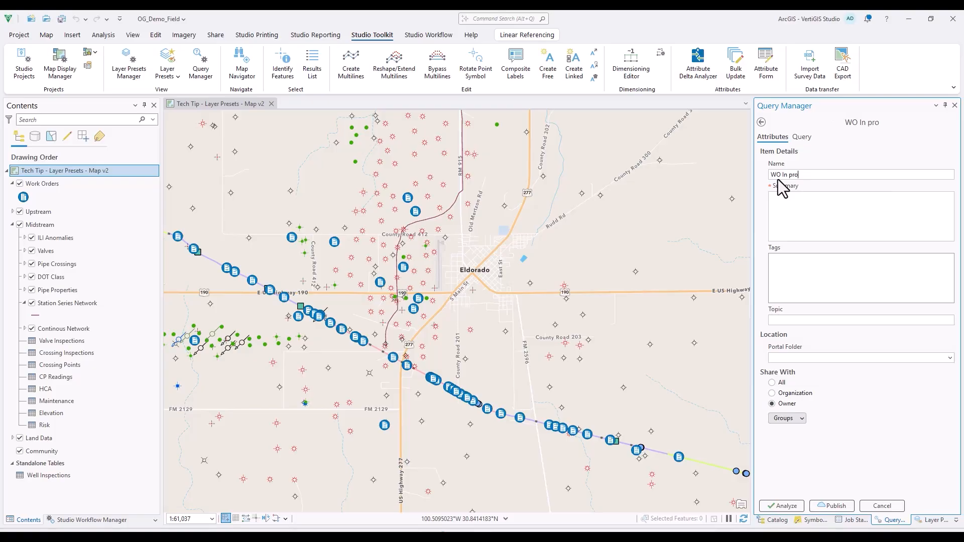
text(gress)
click(796, 205)
text(In progress)
Add the expression Status is equal to "2. In Progress" on the Work Orders template layer, and analyze and publish the query profile.
click(802, 139)
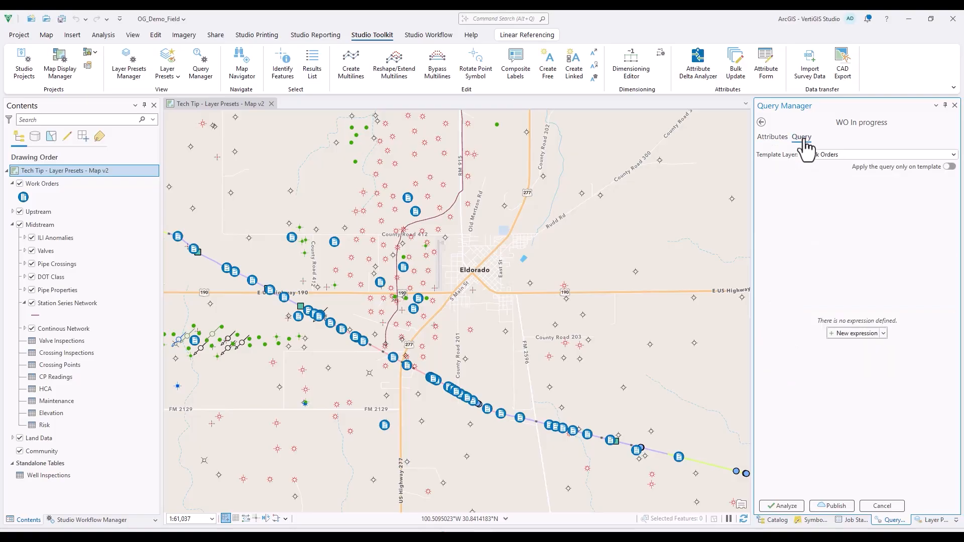
click(853, 334)
click(838, 219)
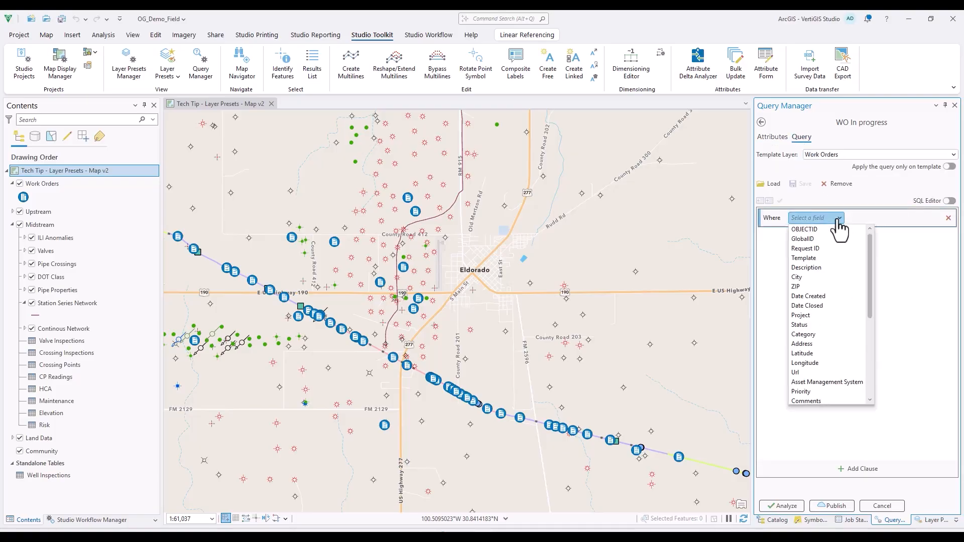
click(811, 329)
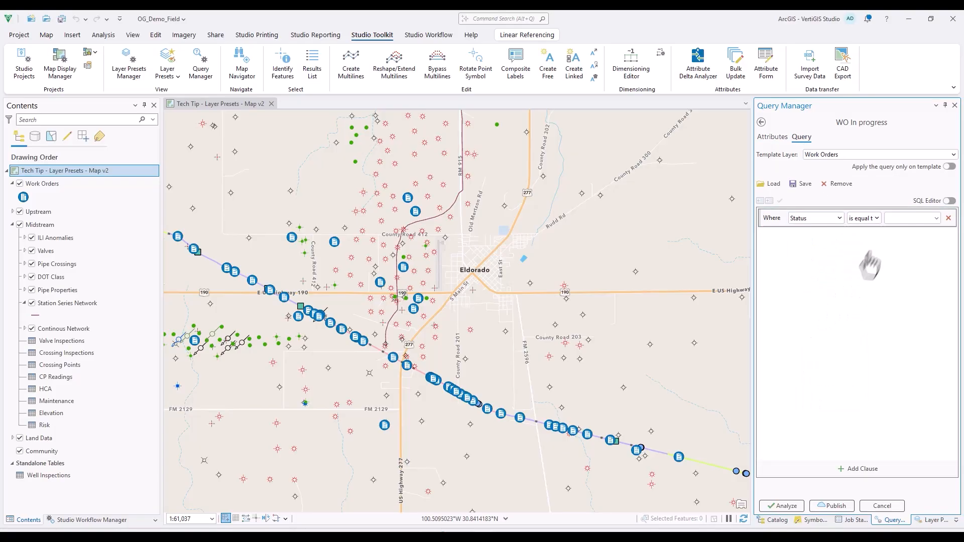
click(903, 218)
click(905, 237)
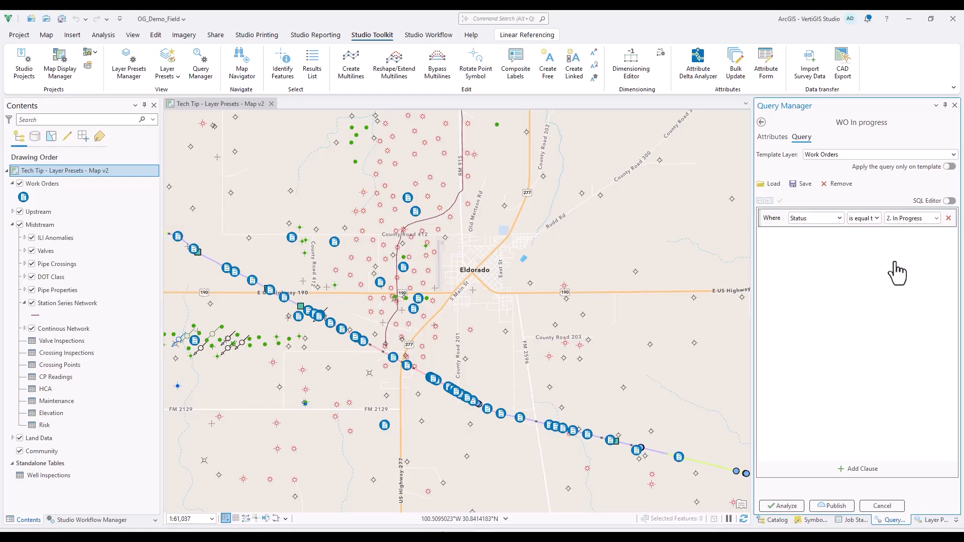
click(790, 507)
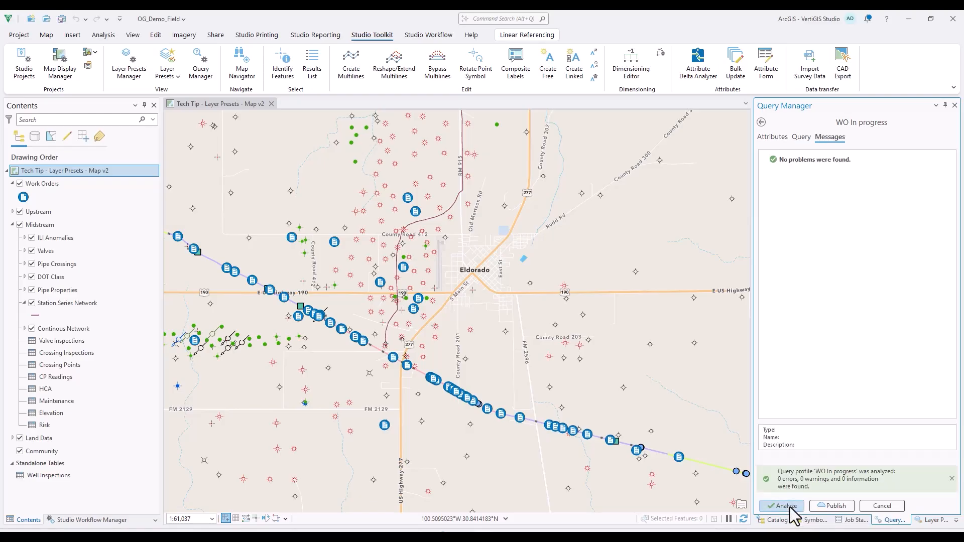
click(815, 505)
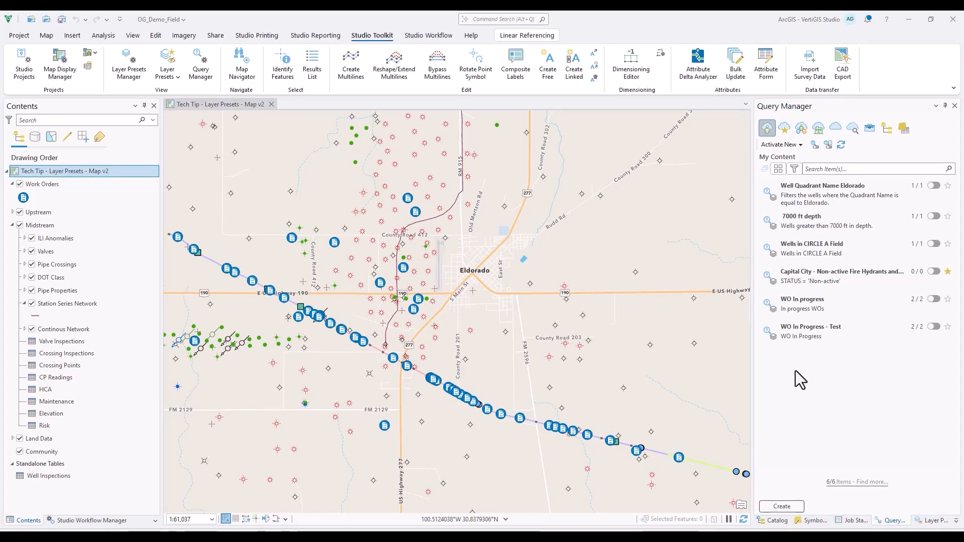
Activate the Well Quadrant Name Eldorado query, replace it with 7000 ft depth, and also activate WO In progress.
click(934, 186)
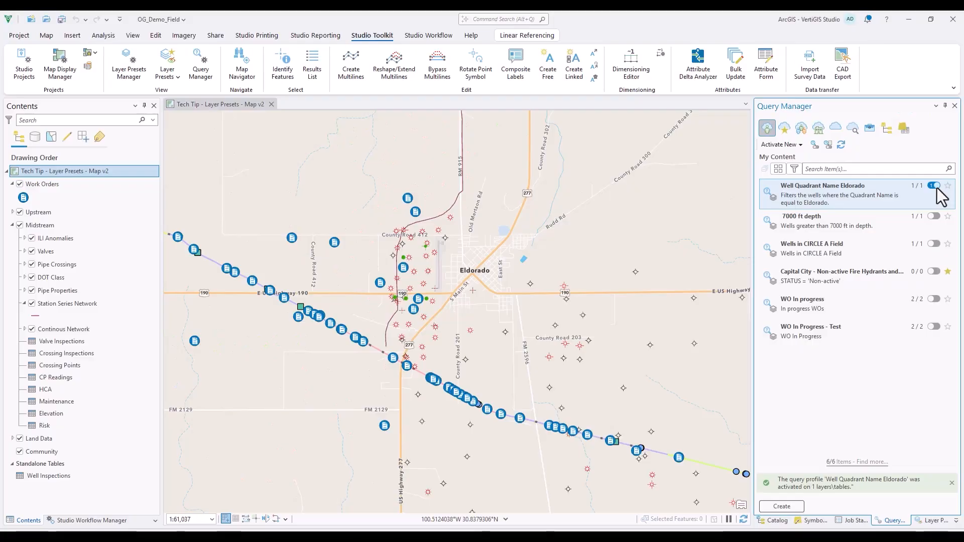
click(933, 216)
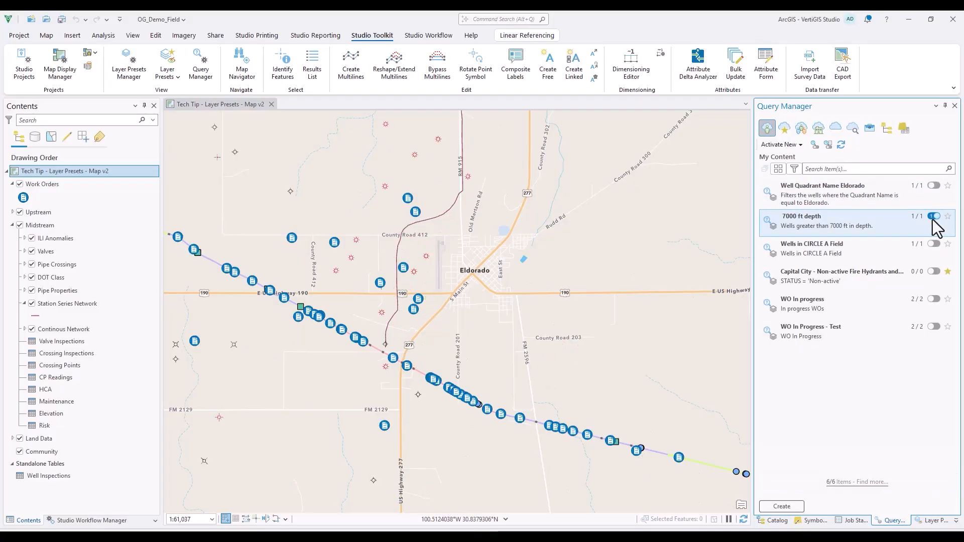
click(935, 299)
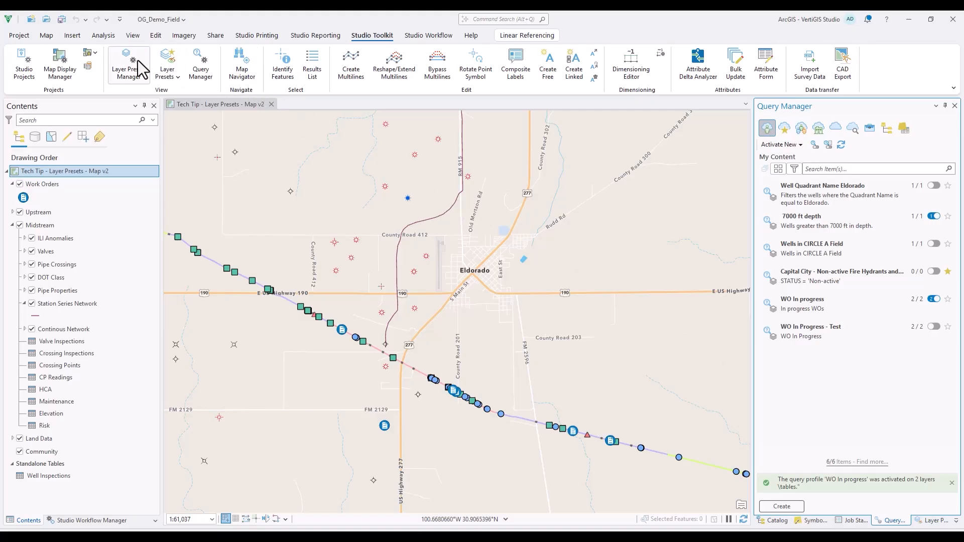
Create a layer preset in the Layer Presets Manager named "WO In Progress" with the summary "WO In progress", shared with the organization.
click(121, 69)
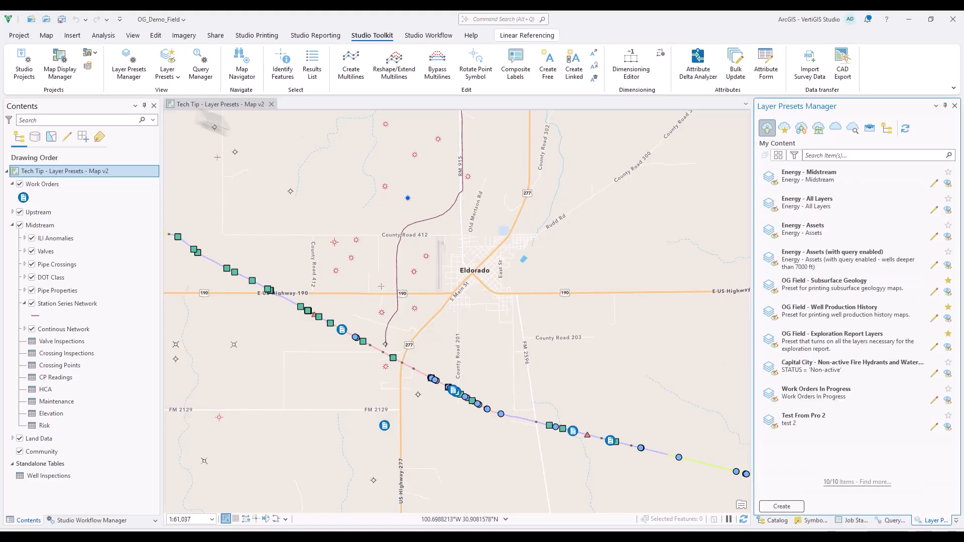
click(785, 506)
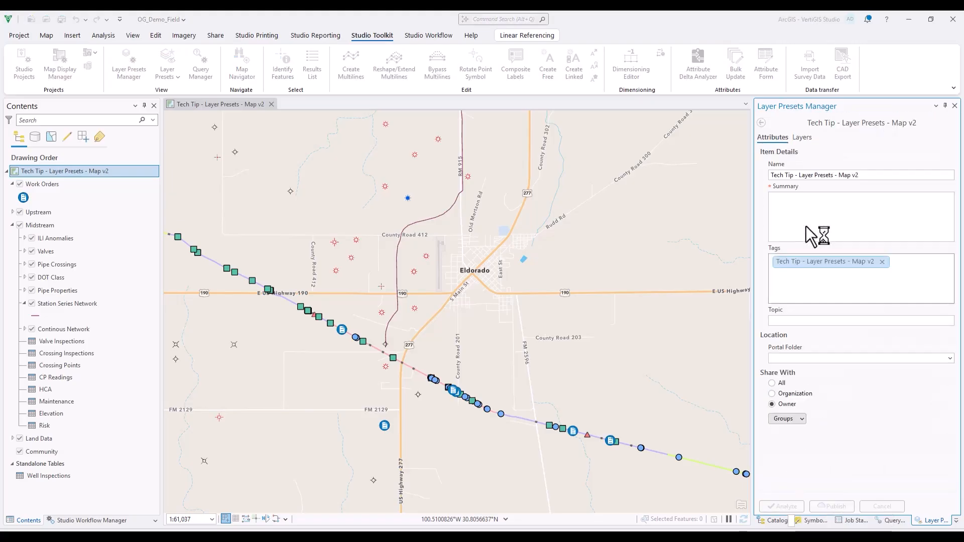
triple_click(811, 174)
text(WO In Progress)
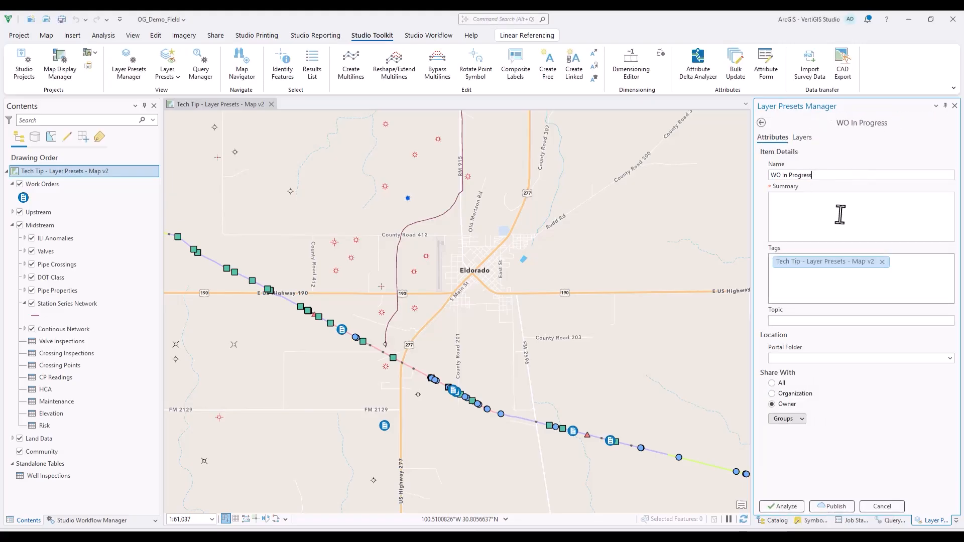
click(840, 214)
text(WO In progress)
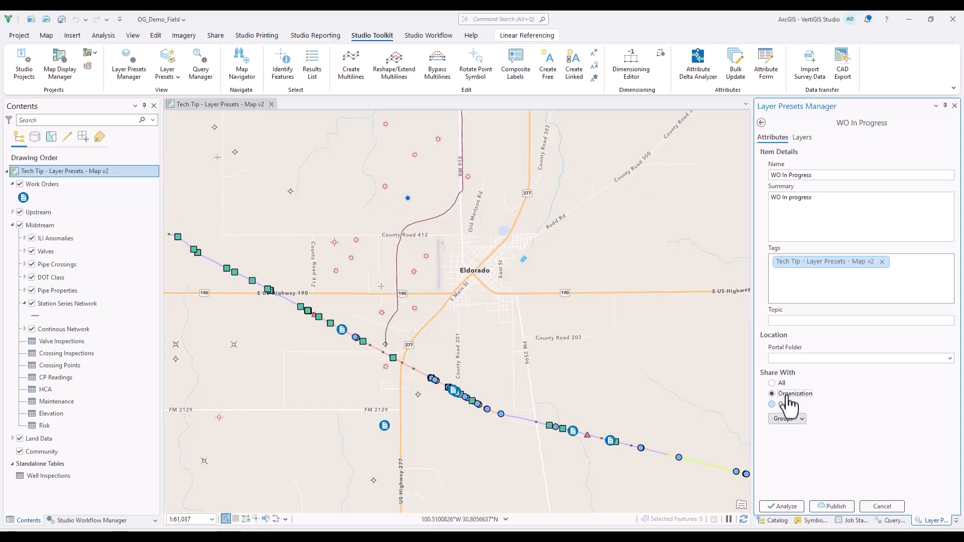
Turn off the Upstream and Midstream group layers in the layer list of the WO In Progress preset.
click(803, 140)
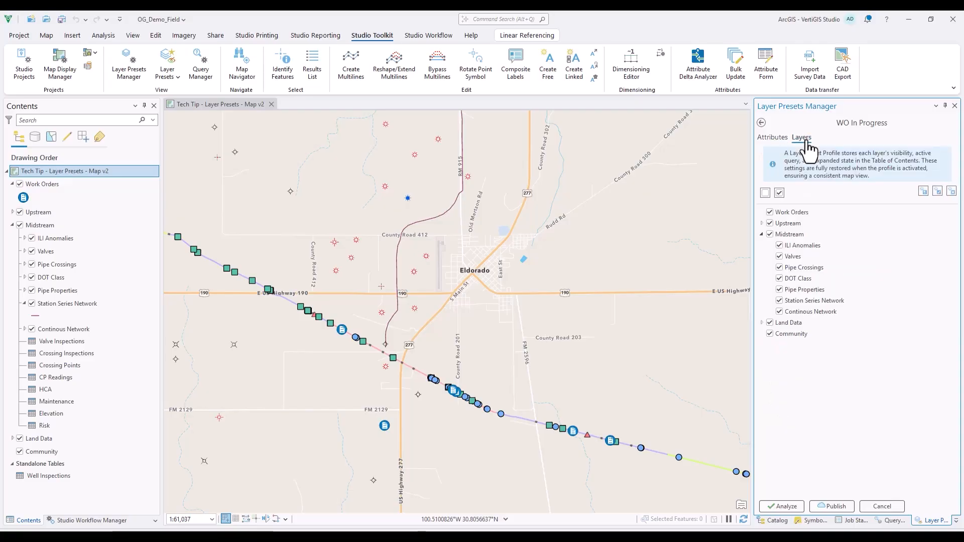
click(769, 223)
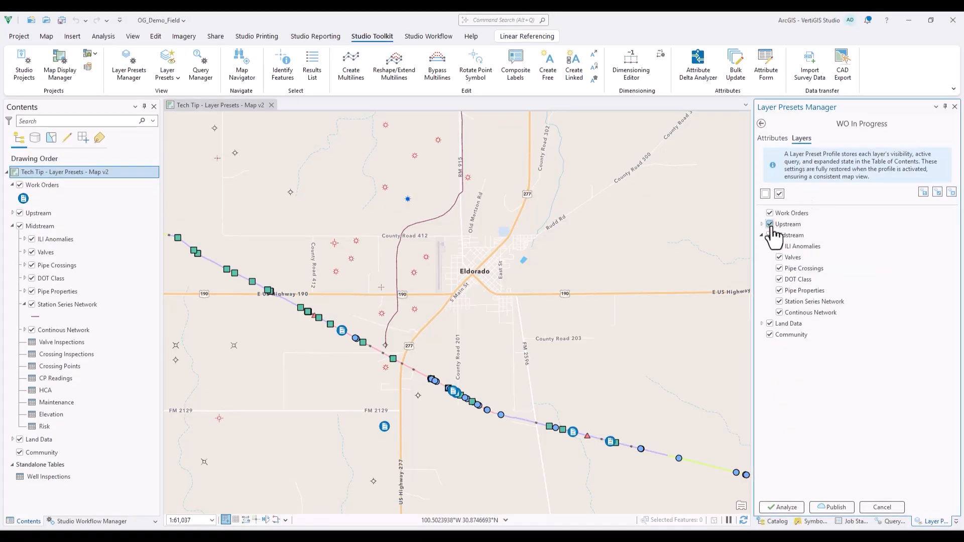
click(771, 235)
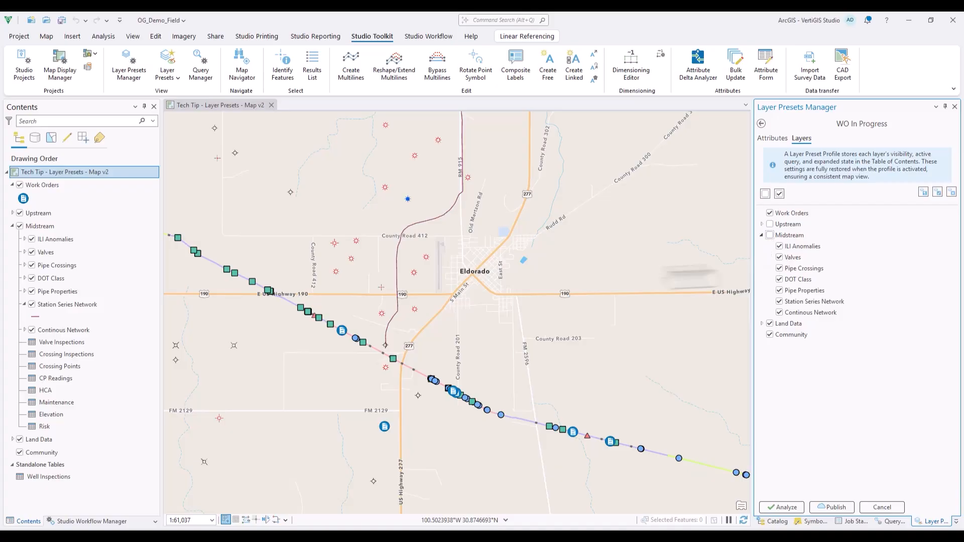
Turn off Upstream, Midstream, Land Data and Community in the map and transfer the map's layer visibility to the preset.
click(20, 213)
click(19, 226)
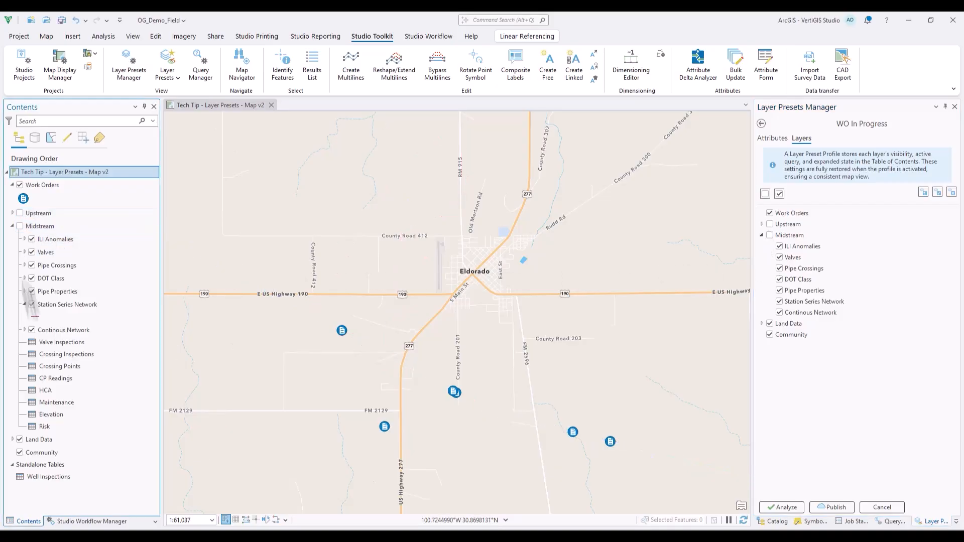
click(20, 439)
click(19, 453)
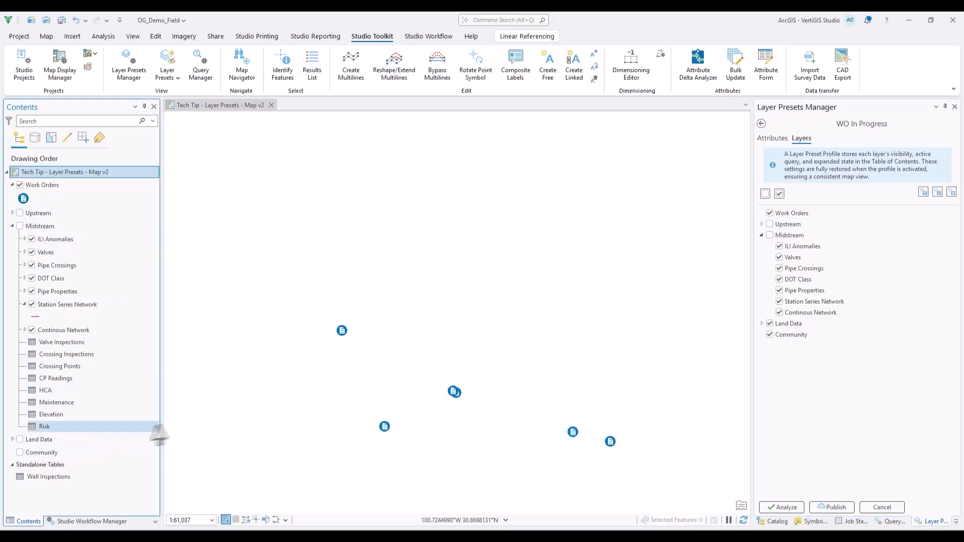
click(923, 193)
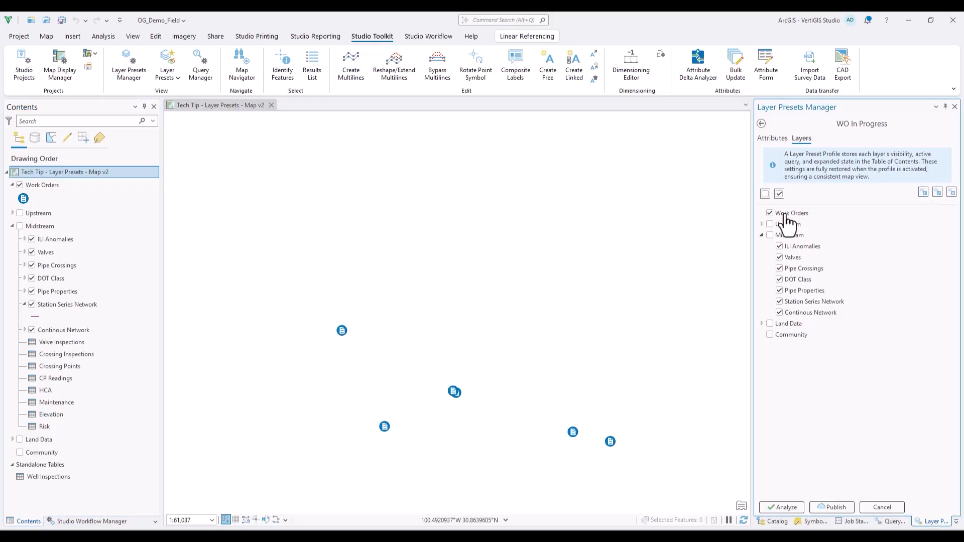
Turn on Land Data and Community in the WO In Progress preset, and analyze and publish it.
click(761, 235)
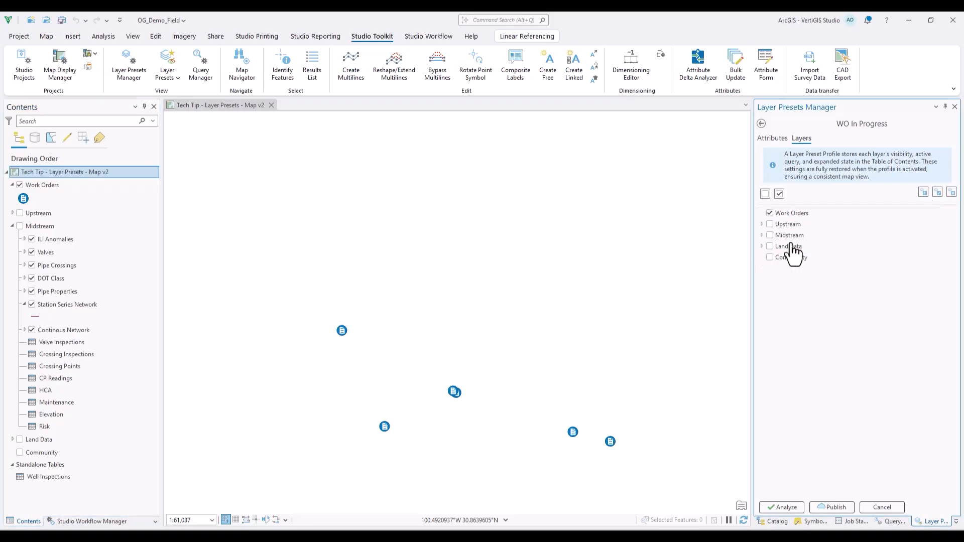
click(770, 246)
click(770, 256)
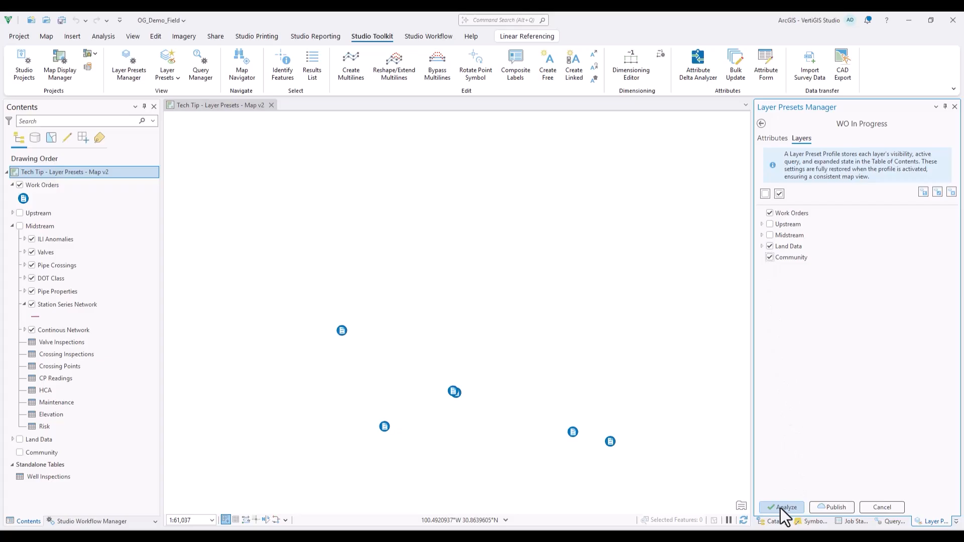
click(780, 508)
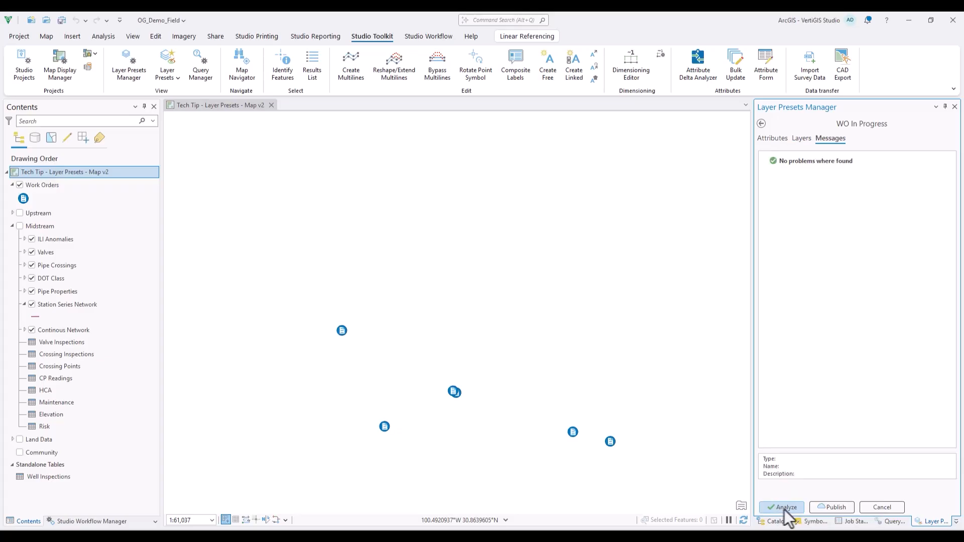
click(824, 508)
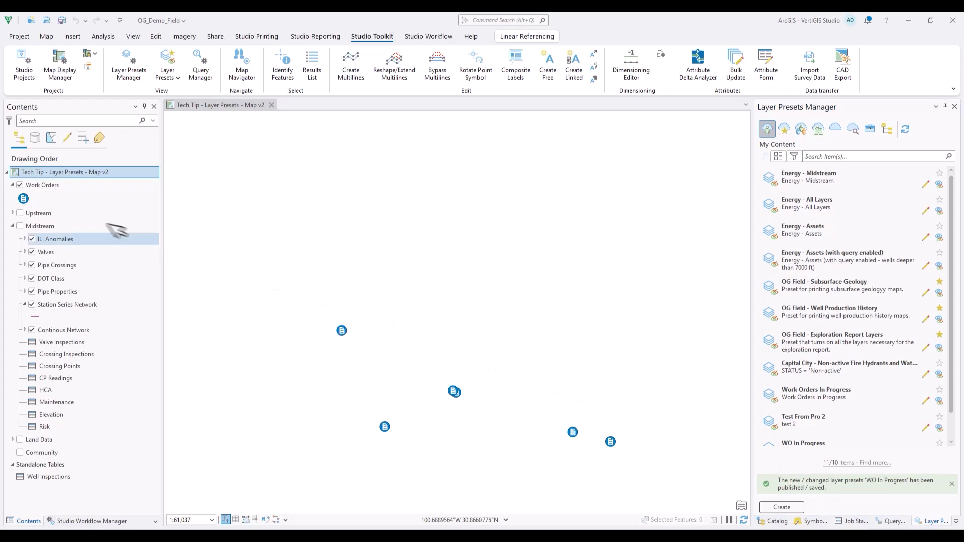
Turn the Upstream, Midstream, Land Data and Community layers back on in the map.
click(19, 212)
click(19, 226)
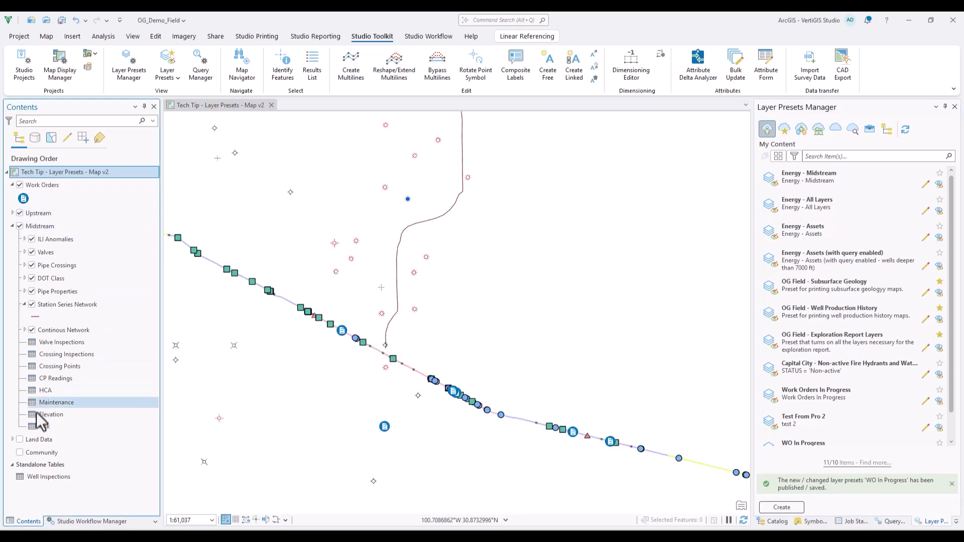
click(20, 439)
click(19, 453)
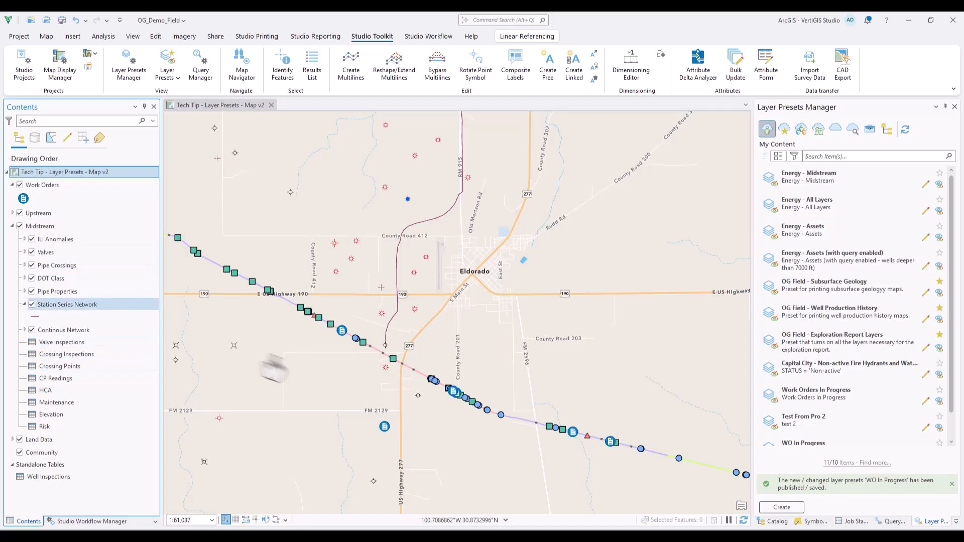
Deactivate the WO In progress and 7000 ft depth queries in the Query Manager.
click(891, 521)
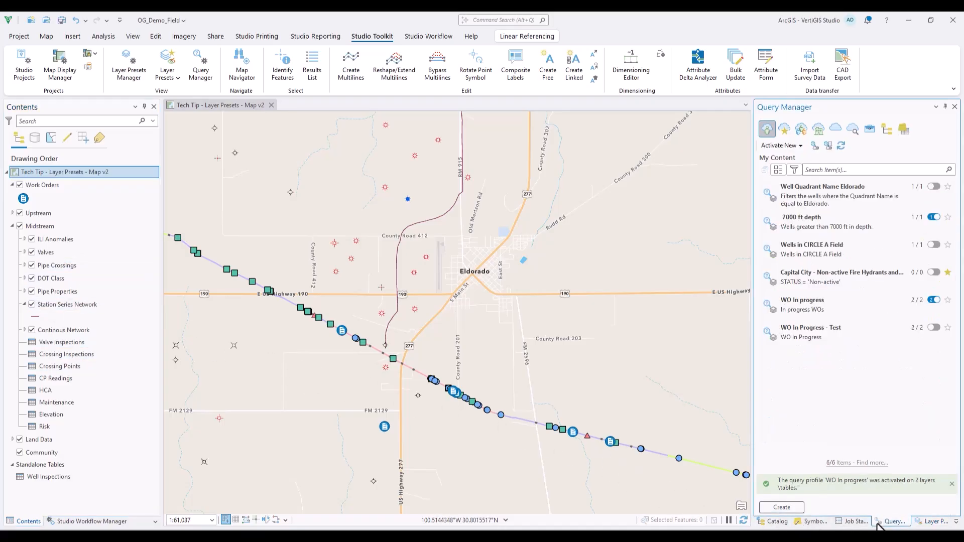
click(933, 301)
click(933, 300)
click(932, 217)
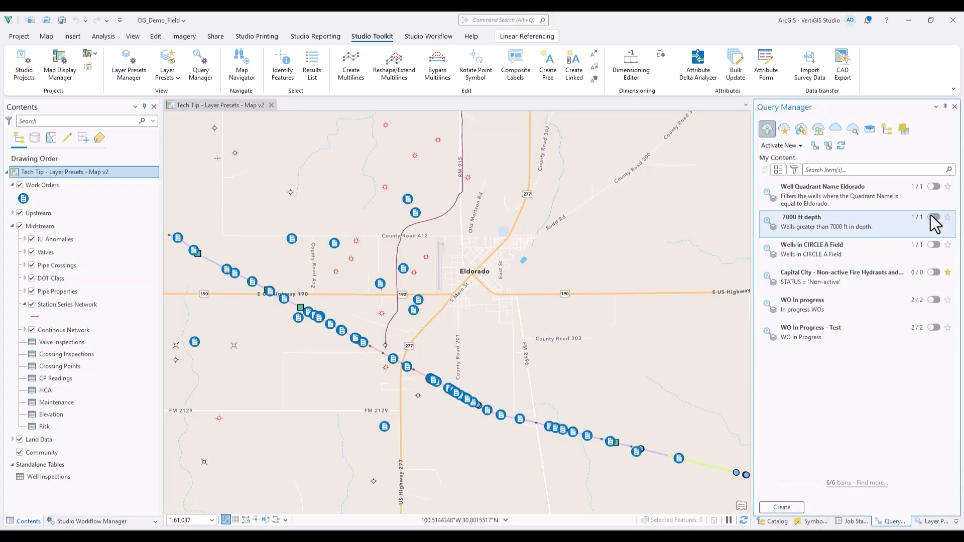
click(932, 217)
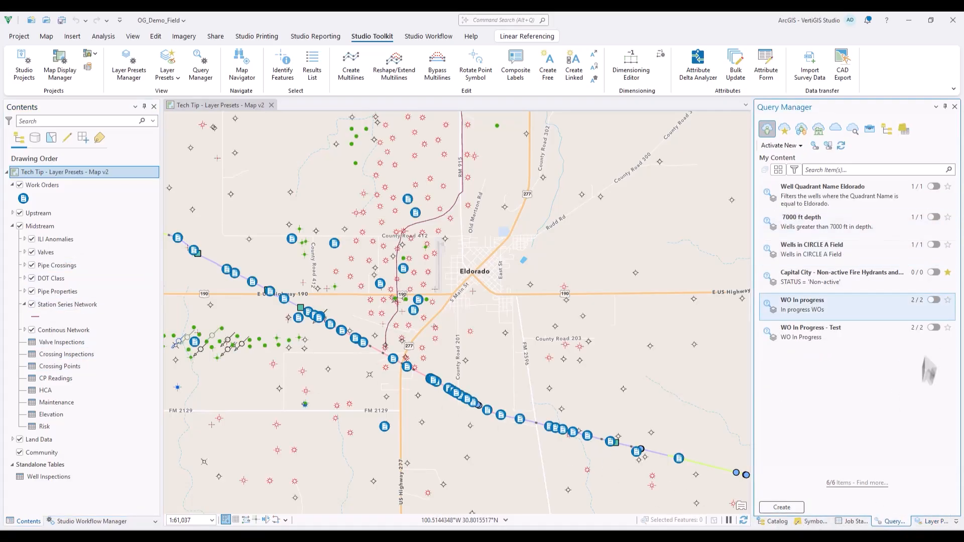
Apply the published WO In Progress layer preset to the map from the Layer Presets Manager.
click(931, 521)
scroll(860, 405, down, 1)
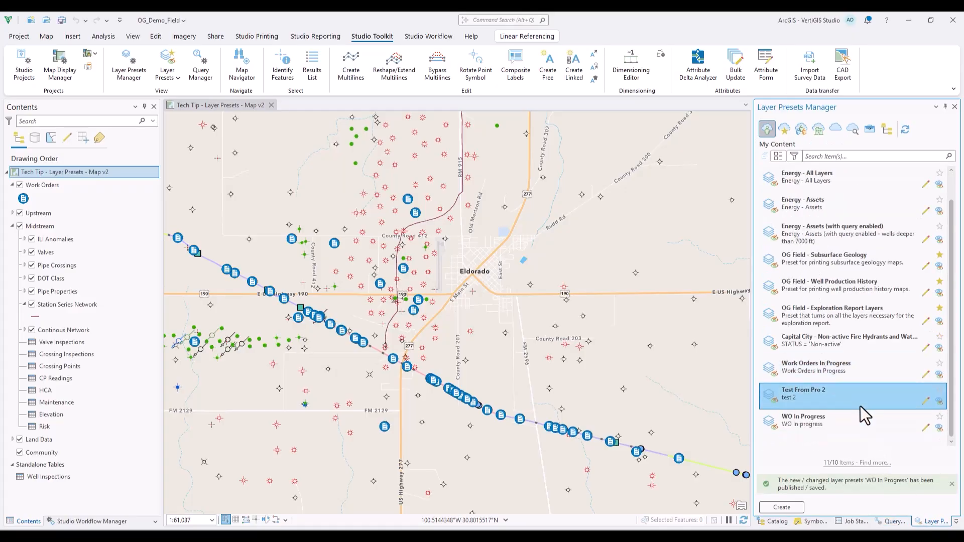
double_click(803, 423)
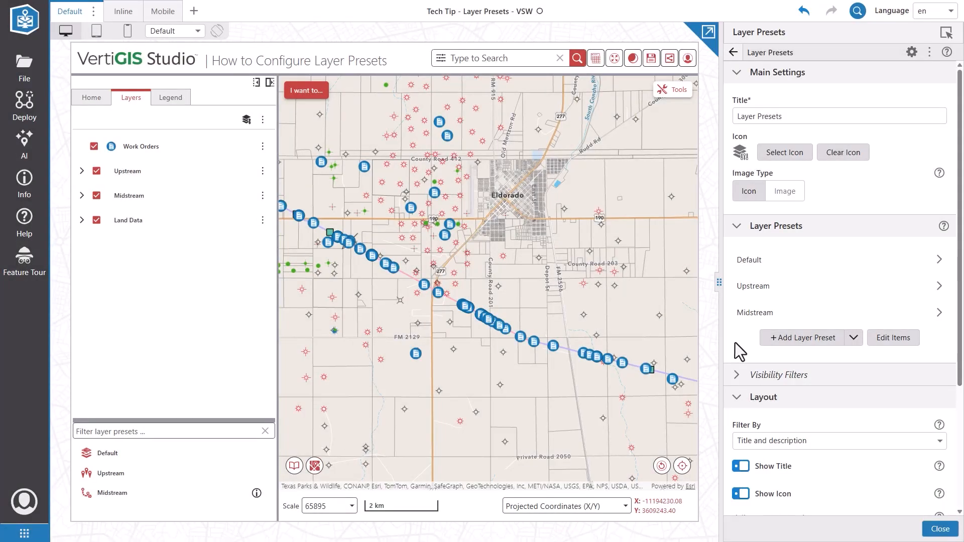
Switch to the VertiGIS Studio Web app designer and import the WO In Progress item as a layer preset.
click(853, 337)
click(806, 363)
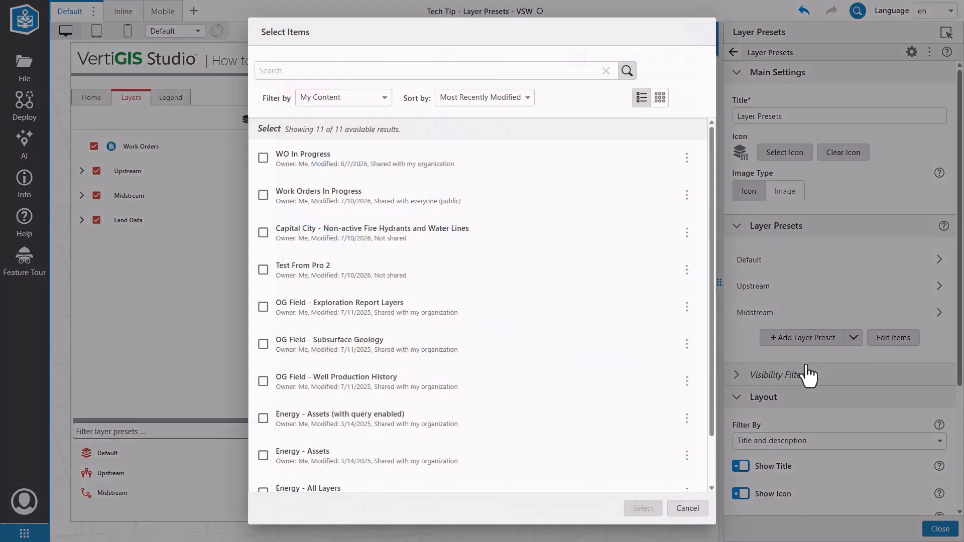
click(263, 159)
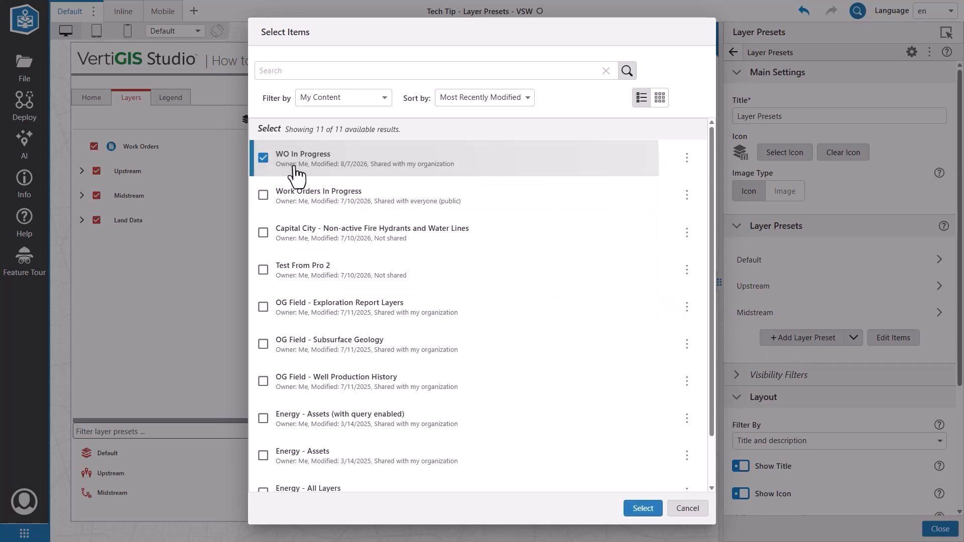
click(640, 509)
Check the Work Orders definition expression in the imported WO In Progress preset and apply the preset in the app preview.
click(766, 345)
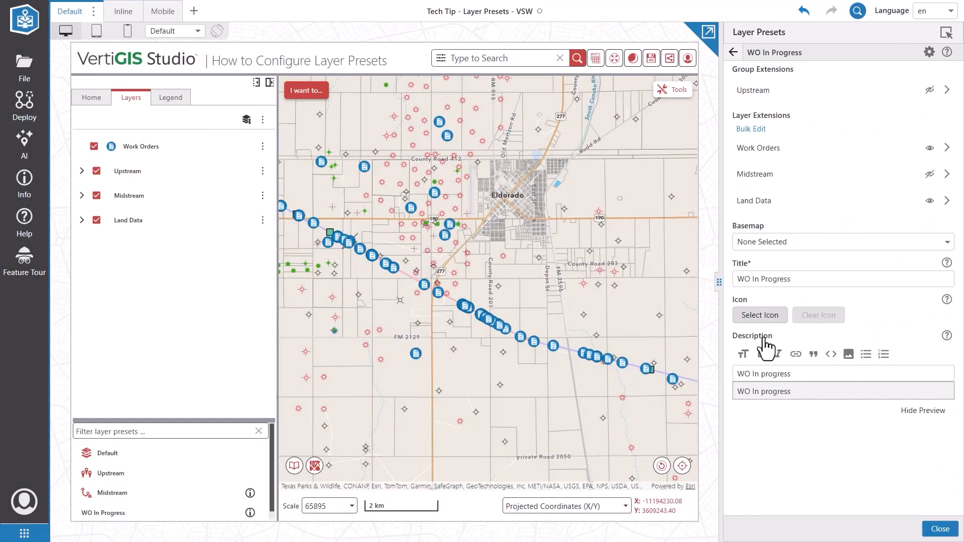
click(764, 149)
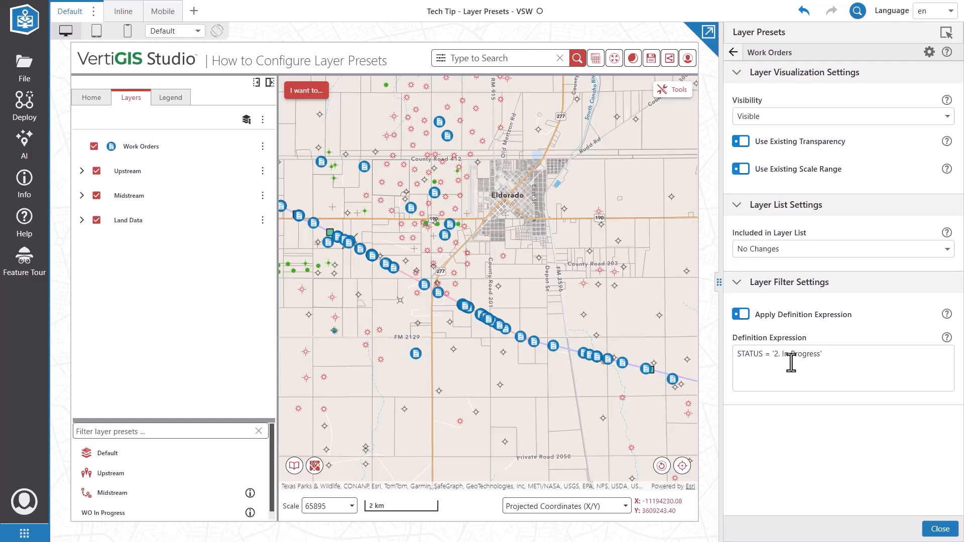
click(202, 517)
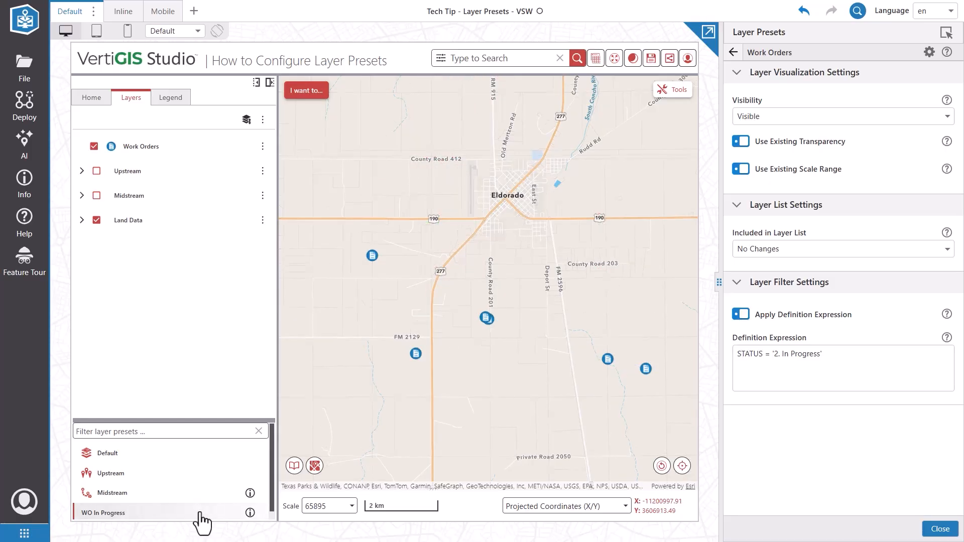